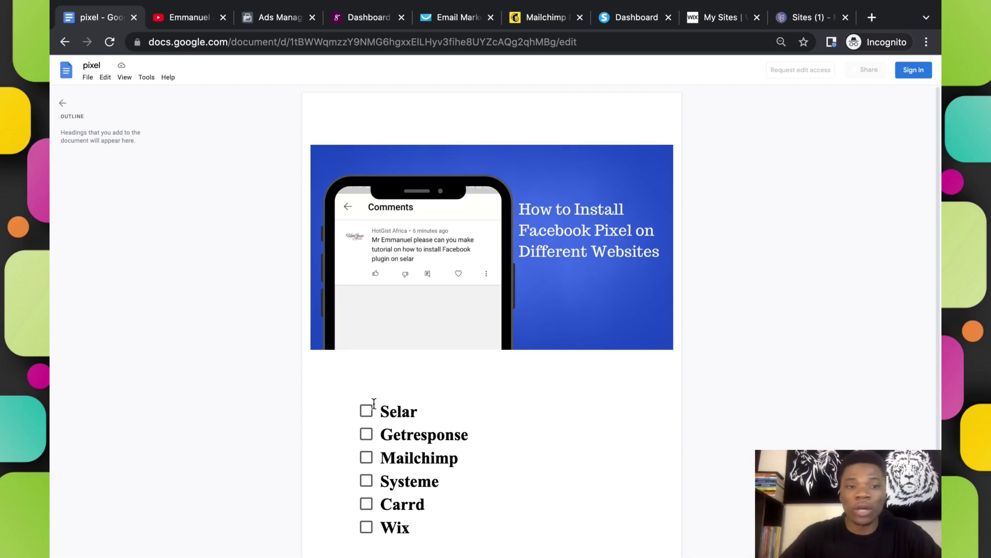
- Switch to Meta Ads Manager and open the list of pixels among the data sources in Business settings
{"action": "left_click", "coordinate": [201, 19]}
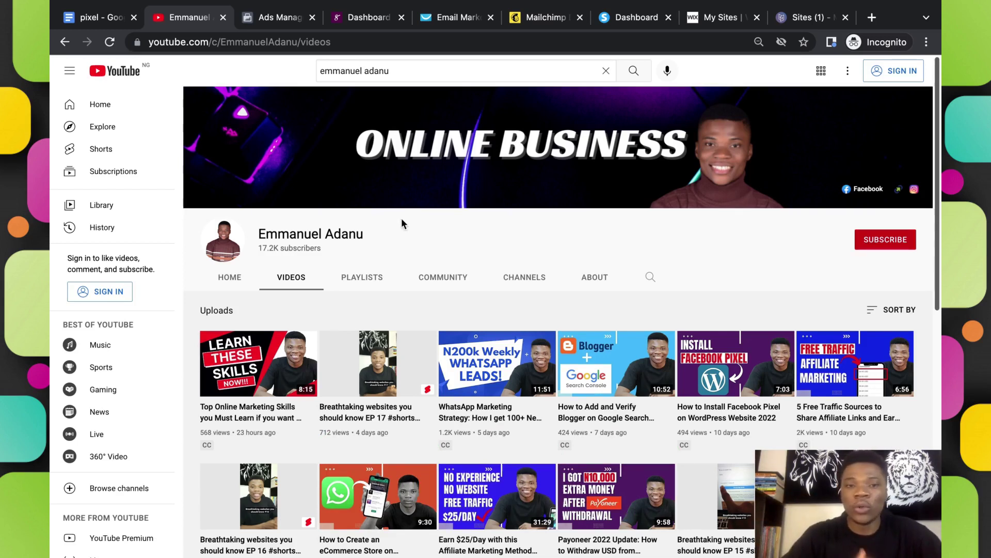
{"action": "left_click", "coordinate": [272, 24]}
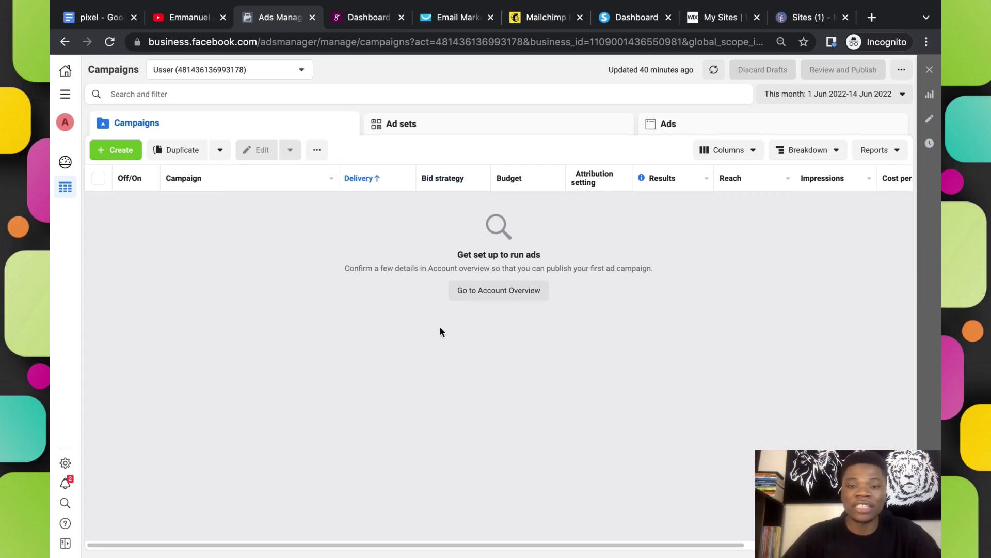
{"action": "left_click", "coordinate": [67, 94]}
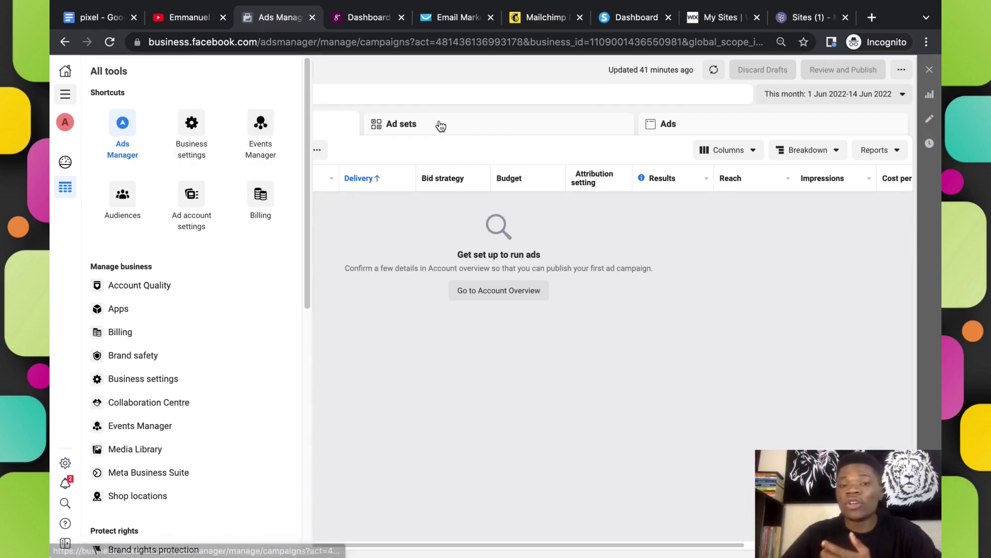
{"action": "left_click", "coordinate": [92, 17]}
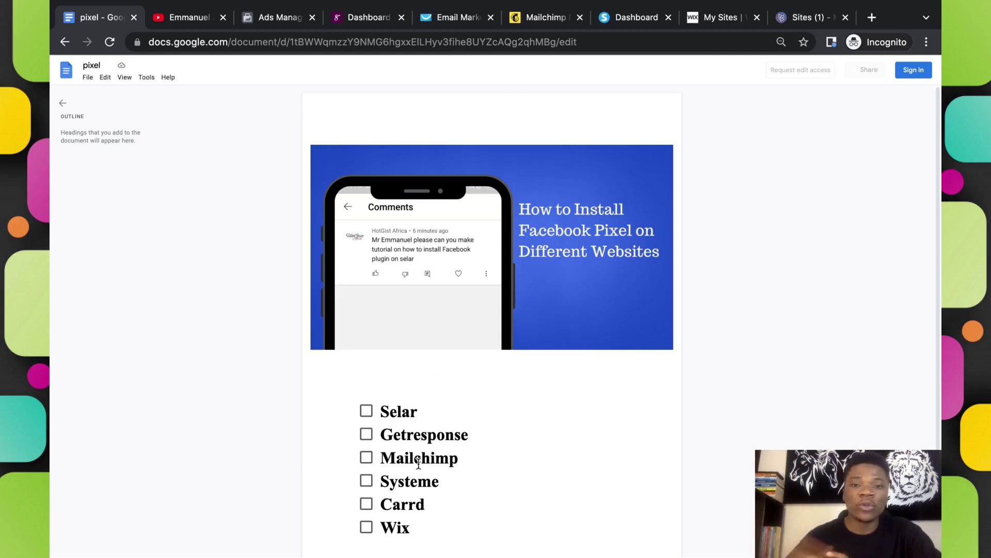
{"action": "left_click", "coordinate": [287, 17]}
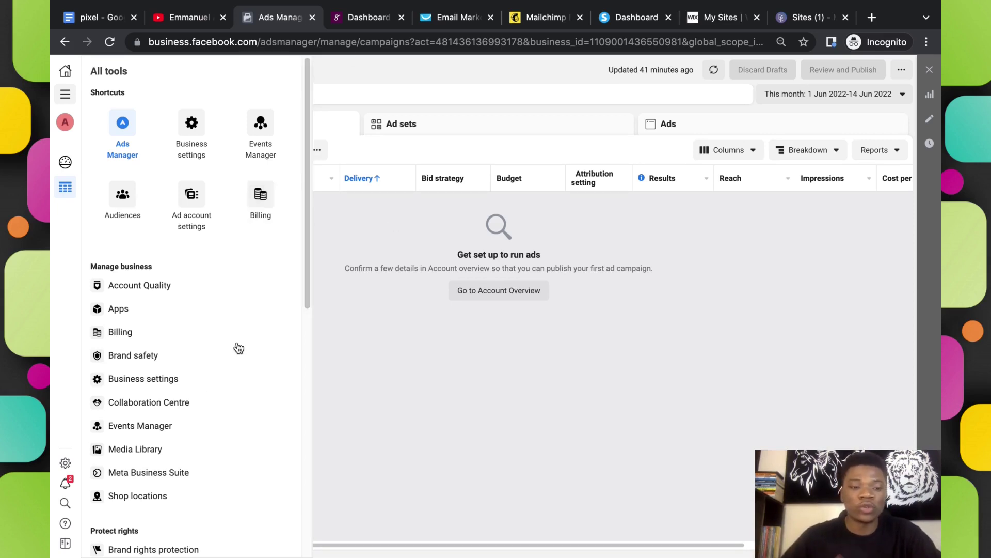
{"action": "left_click", "coordinate": [162, 381]}
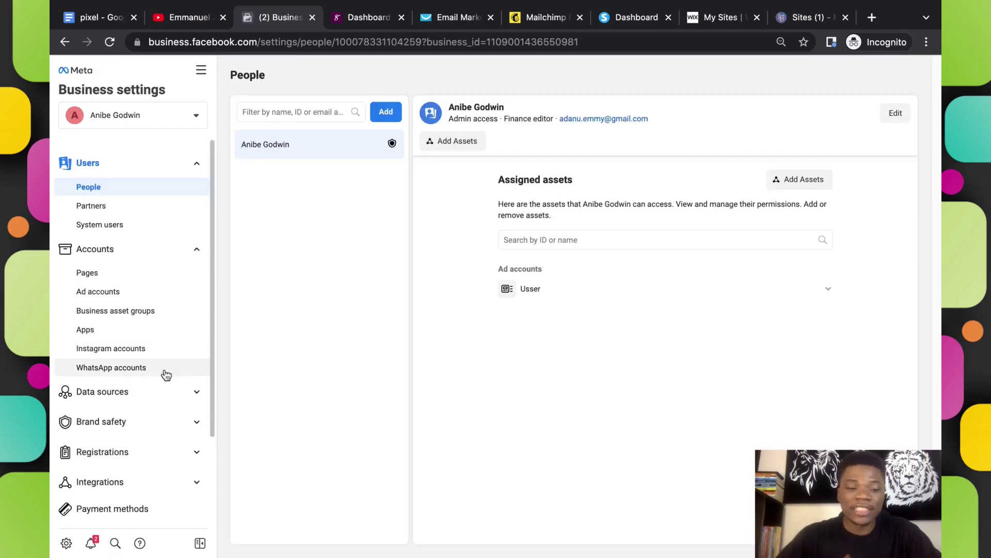
{"action": "left_click", "coordinate": [123, 388]}
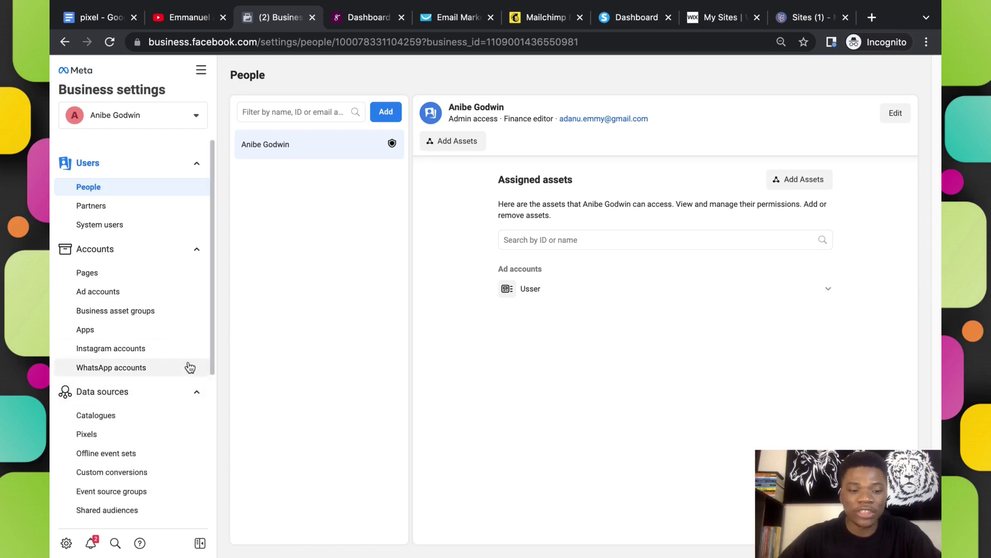
{"action": "left_click", "coordinate": [105, 439]}
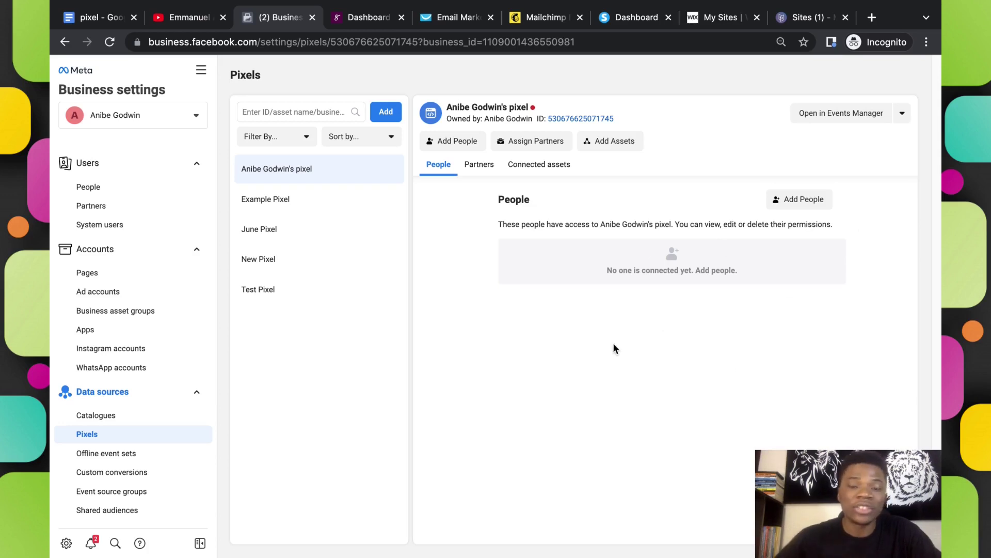
- Create a pixel named "June Example Pixel" without a website URL, and choose to continue managing the business instead of setting it up
{"action": "left_click", "coordinate": [378, 113]}
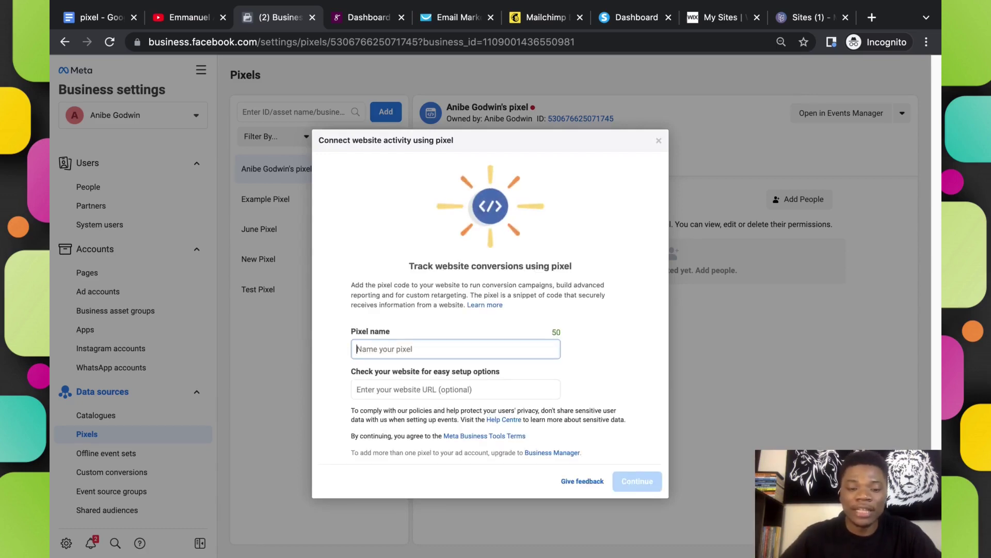
{"action": "type", "text": "June E"}
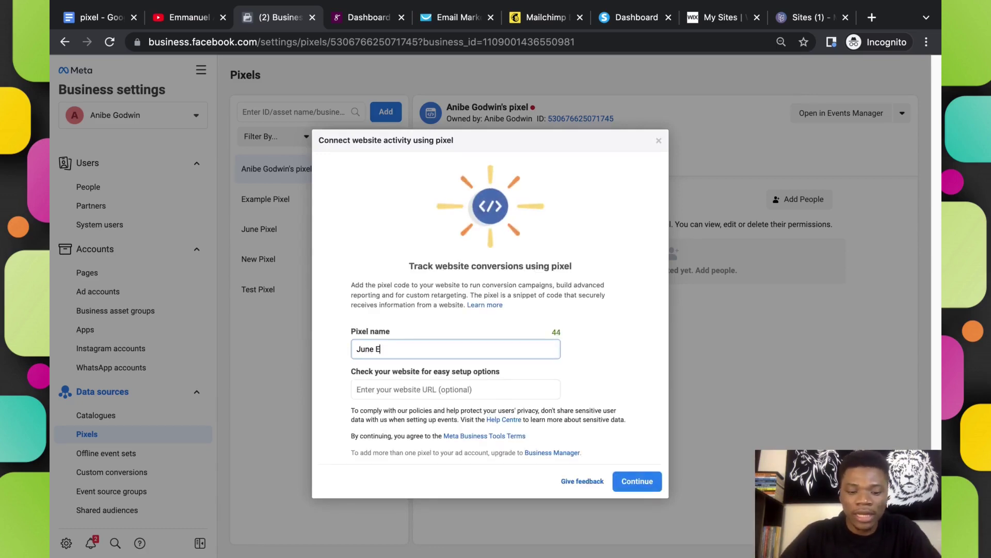
{"action": "type", "text": "xample P"}
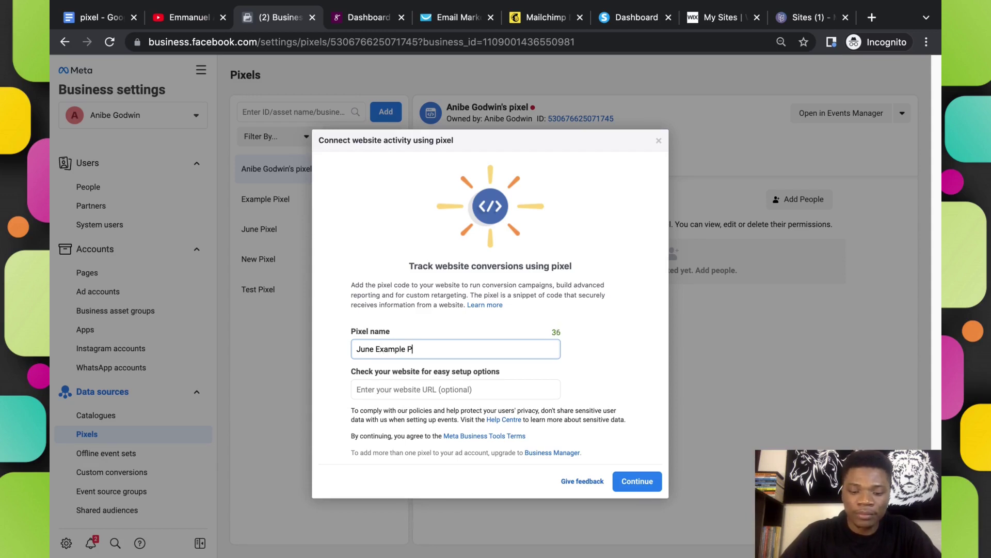
{"action": "type", "text": "ixel"}
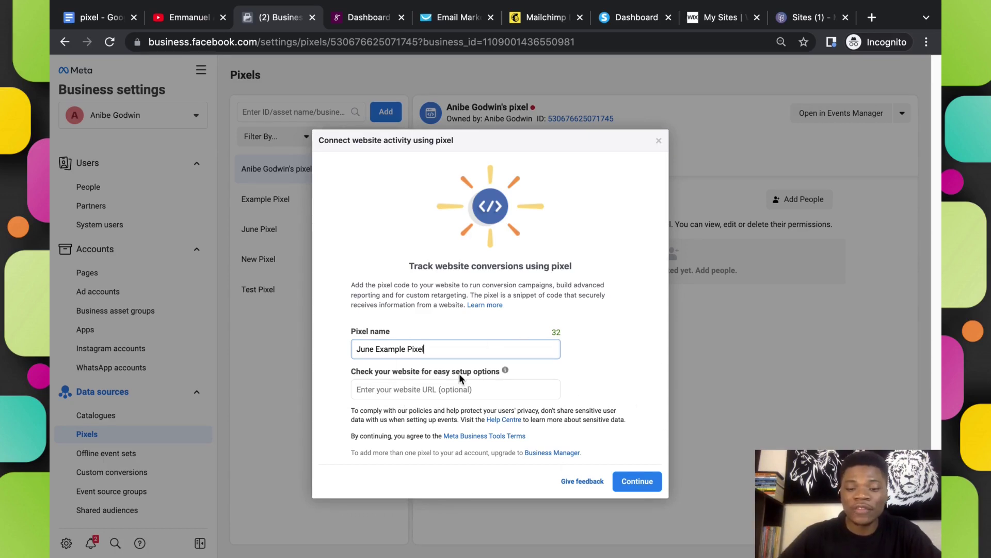
{"action": "left_click", "coordinate": [640, 483]}
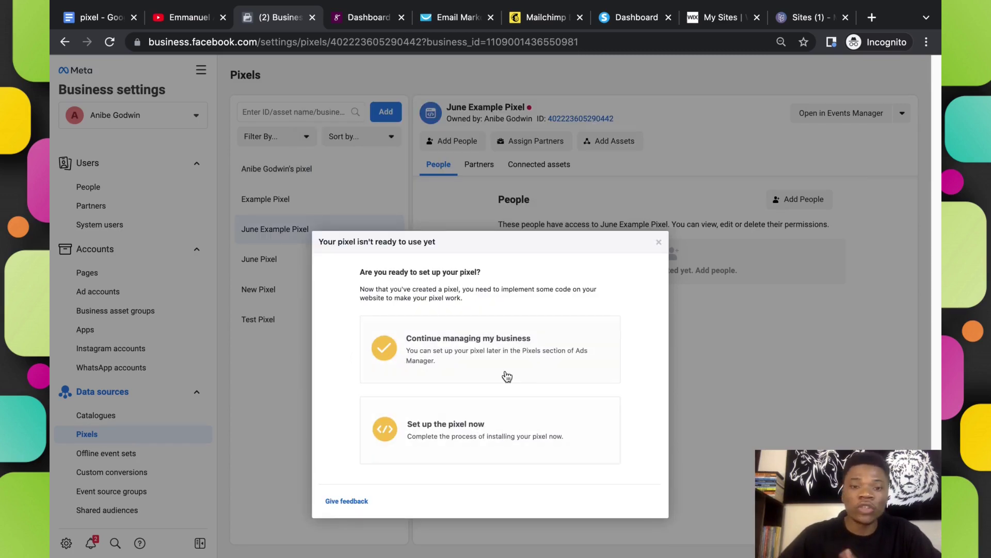
{"action": "left_click", "coordinate": [545, 342]}
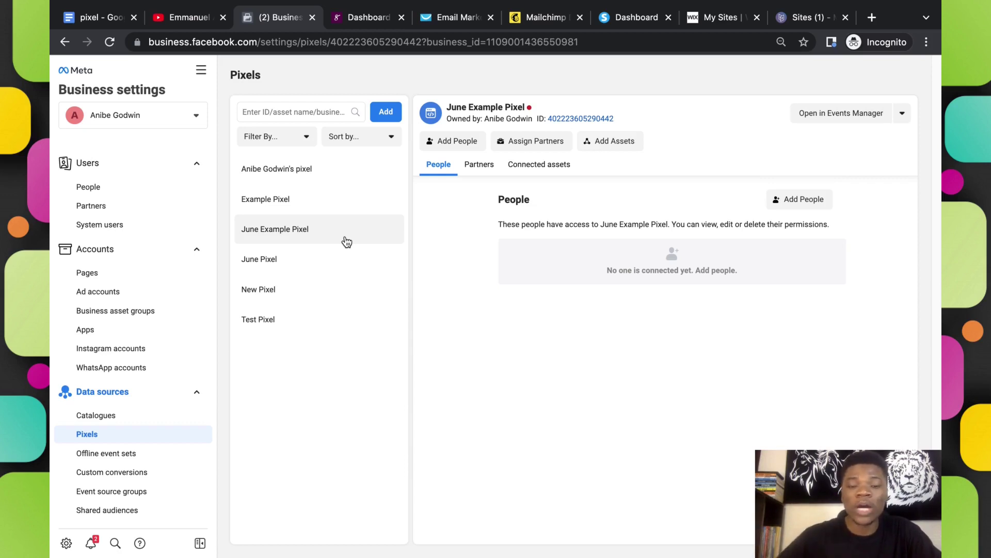
- Connect the ad account "Usser" to the June Example Pixel as an asset
{"action": "left_click", "coordinate": [555, 164]}
{"action": "left_click", "coordinate": [807, 197]}
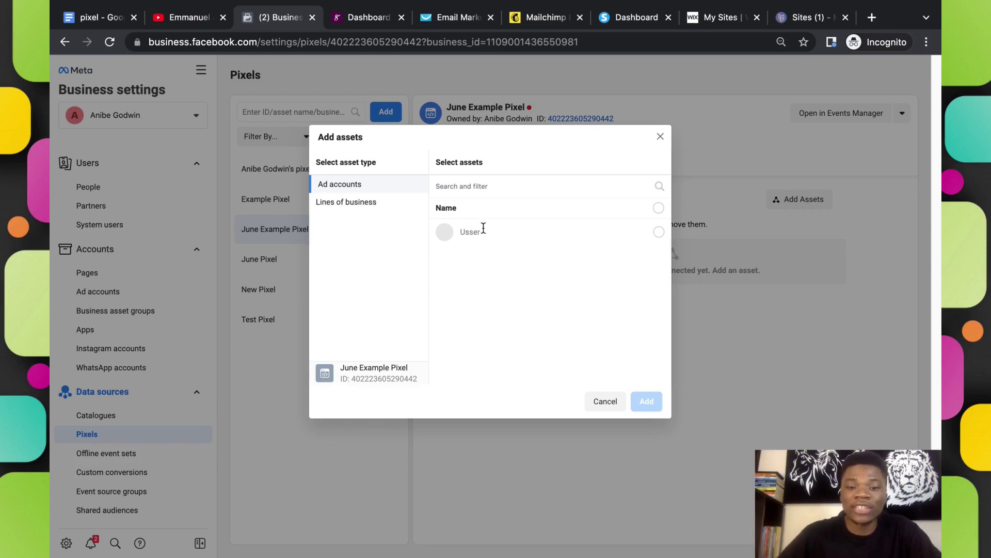
{"action": "left_click", "coordinate": [659, 232]}
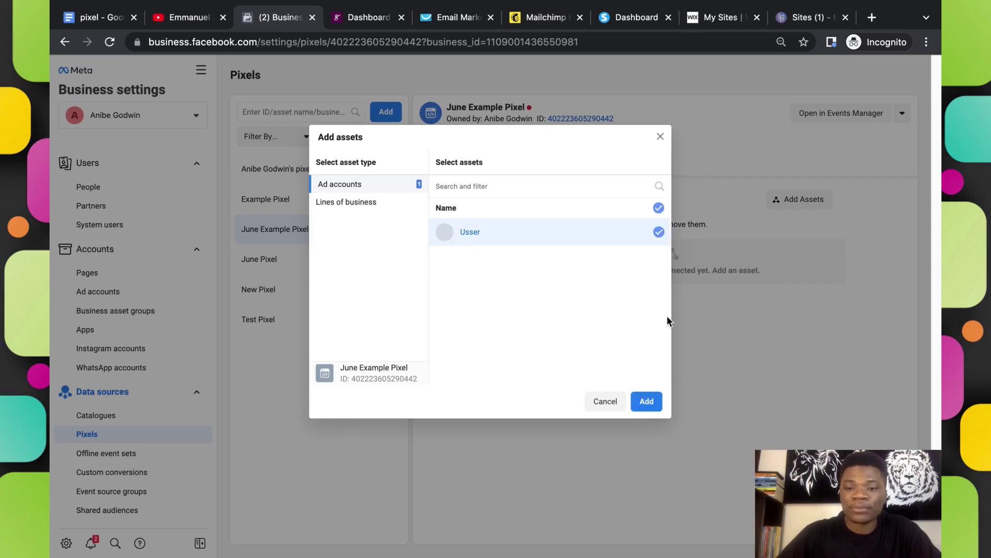
{"action": "left_click", "coordinate": [647, 402]}
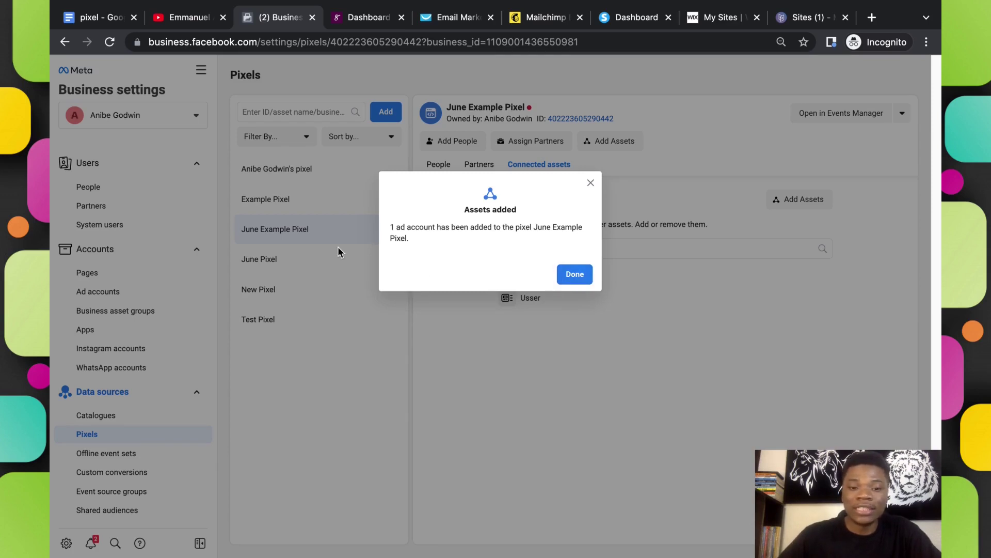
{"action": "left_click", "coordinate": [580, 282]}
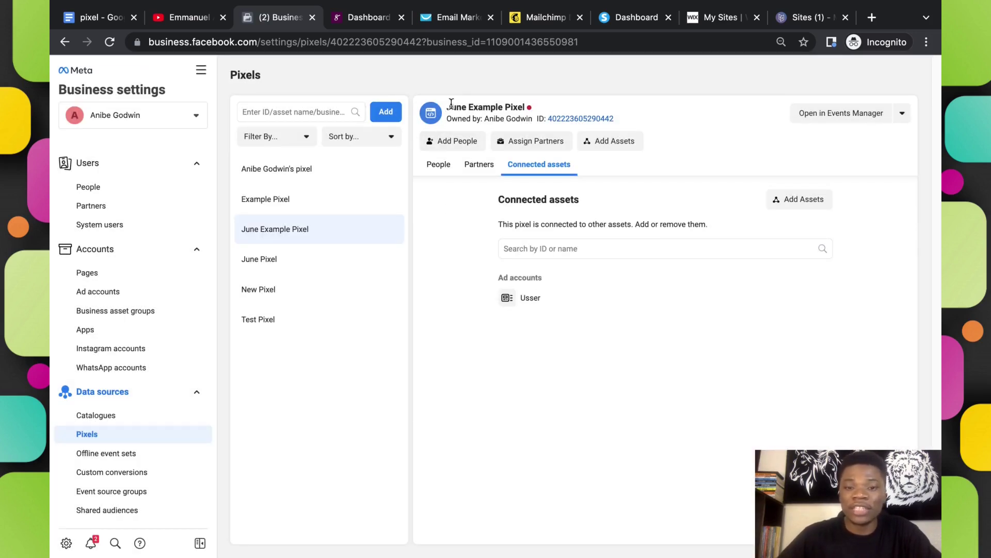
- Copy the ID of the June Example Pixel to the clipboard
{"action": "left_click_drag", "start_coordinate": [446, 107], "coordinate": [525, 108]}
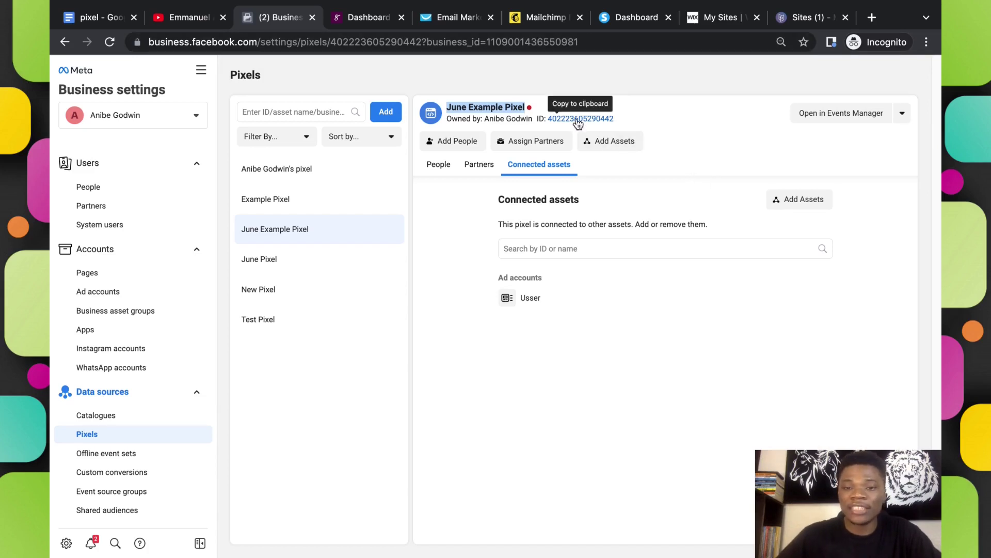
{"action": "mouse_move", "coordinate": [529, 110]}
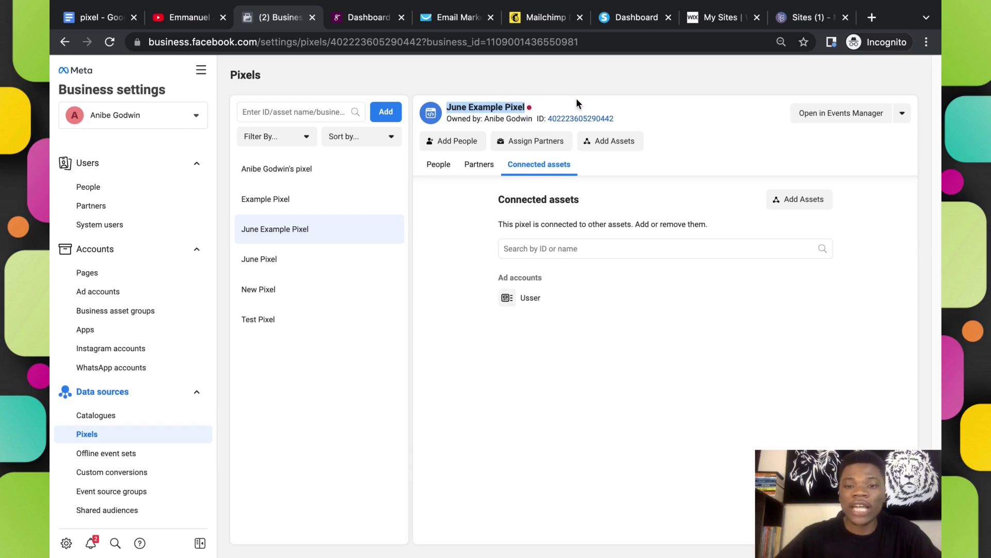
{"action": "left_click", "coordinate": [579, 120]}
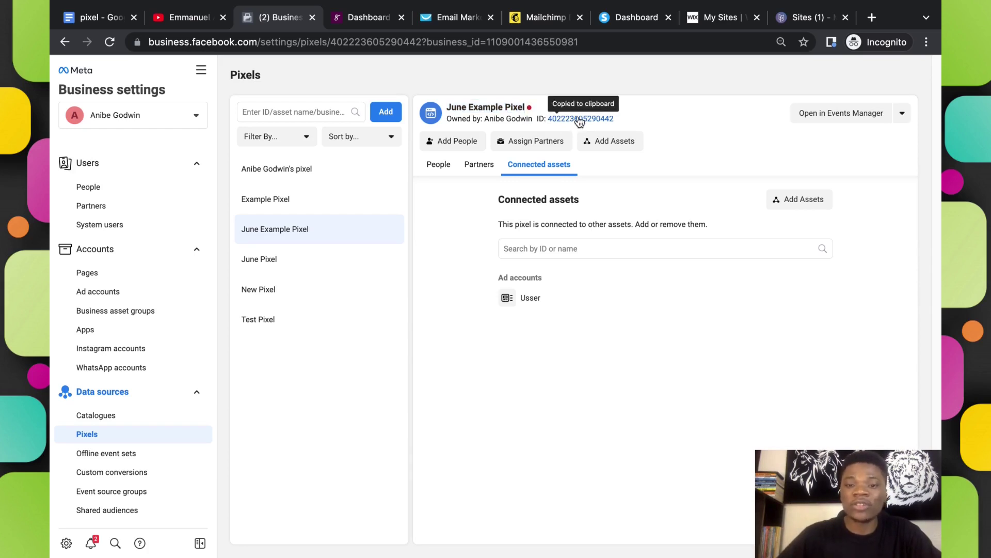
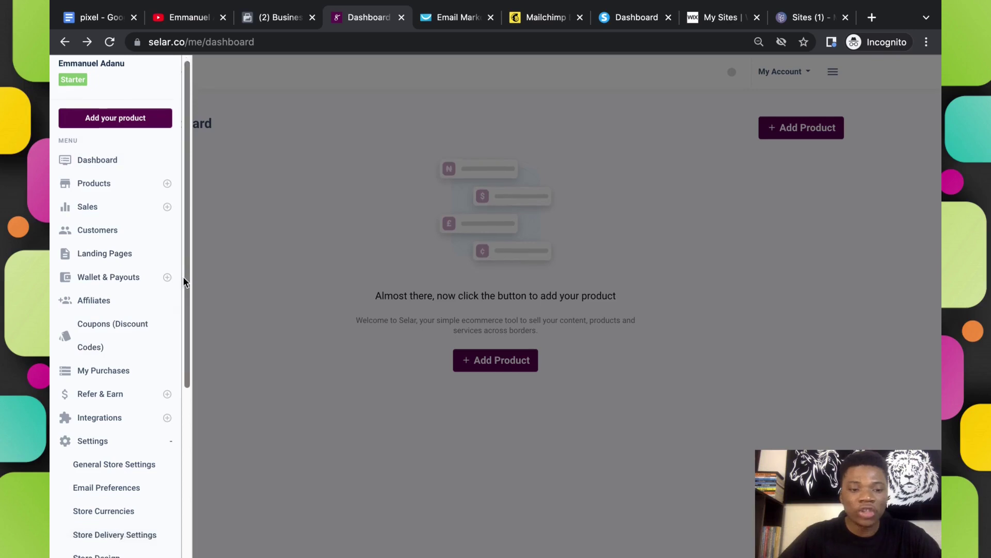
- Switch to Selar and save the copied pixel ID in the store's Facebook Pixel integration
{"action": "left_click", "coordinate": [108, 304]}
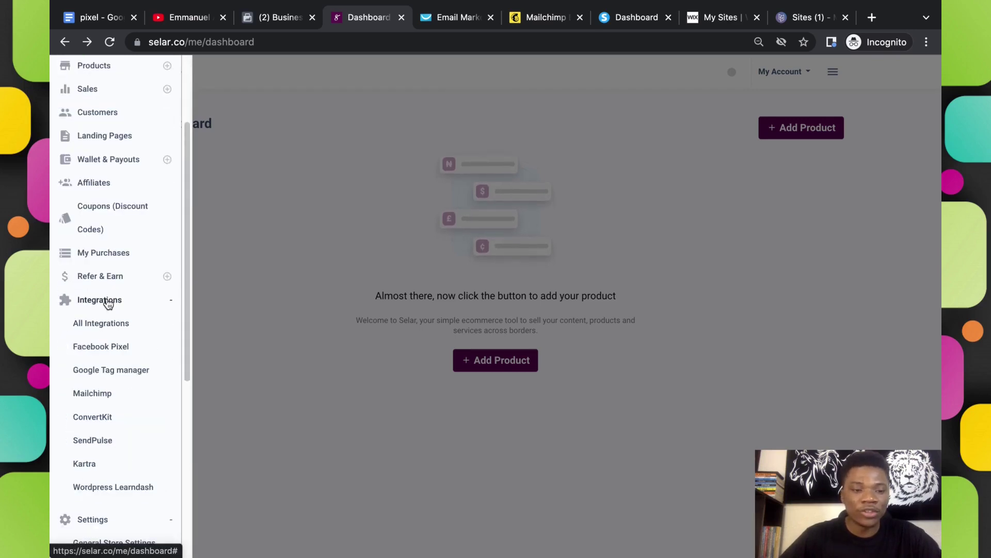
{"action": "left_click_drag", "start_coordinate": [181, 274], "coordinate": [184, 332]}
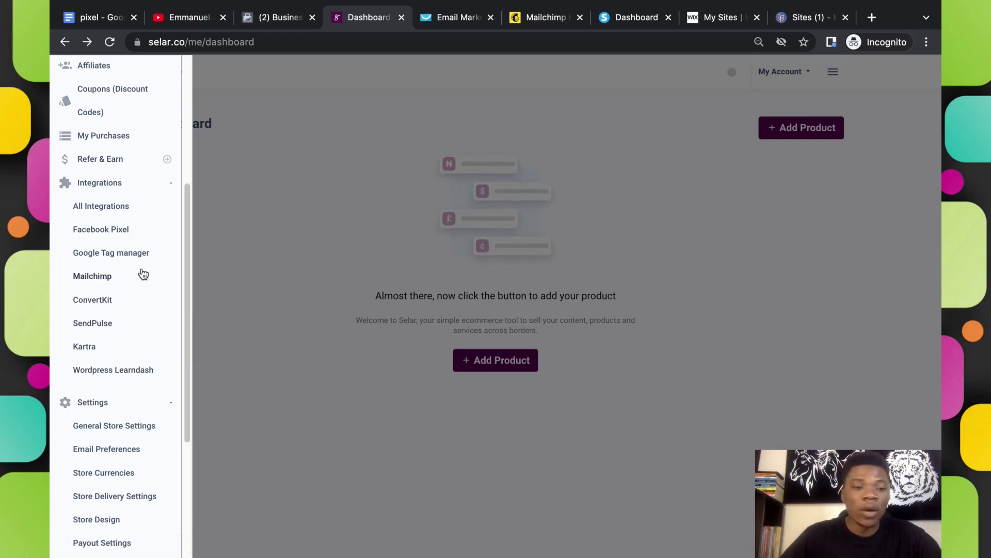
{"action": "left_click", "coordinate": [106, 230]}
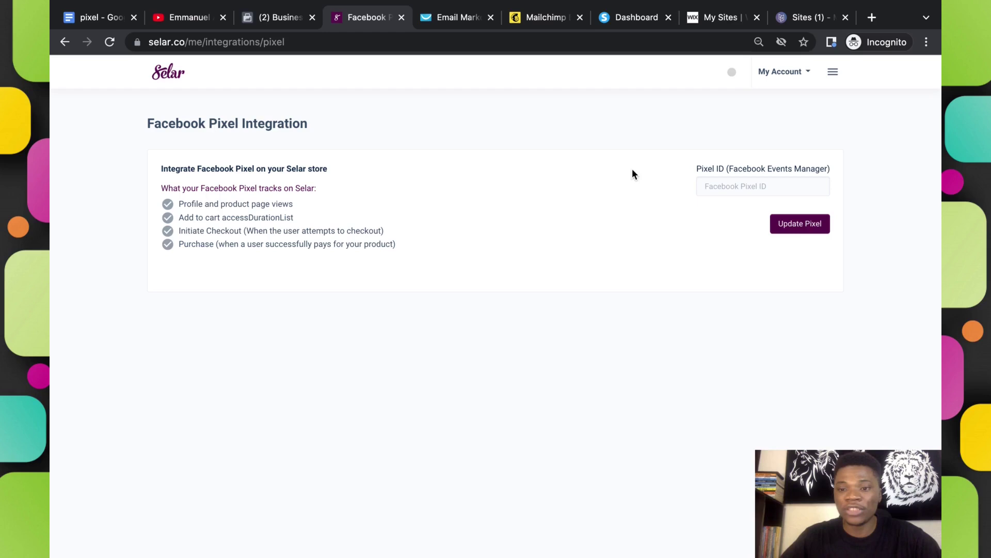
{"action": "left_click", "coordinate": [743, 189]}
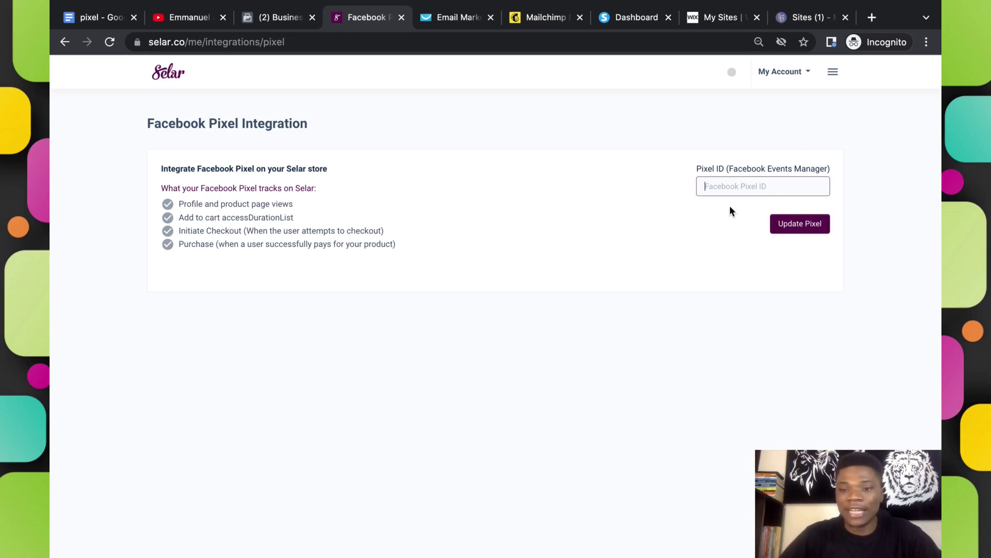
{"action": "key", "text": "ctrl+v"}
{"action": "left_click", "coordinate": [750, 208]}
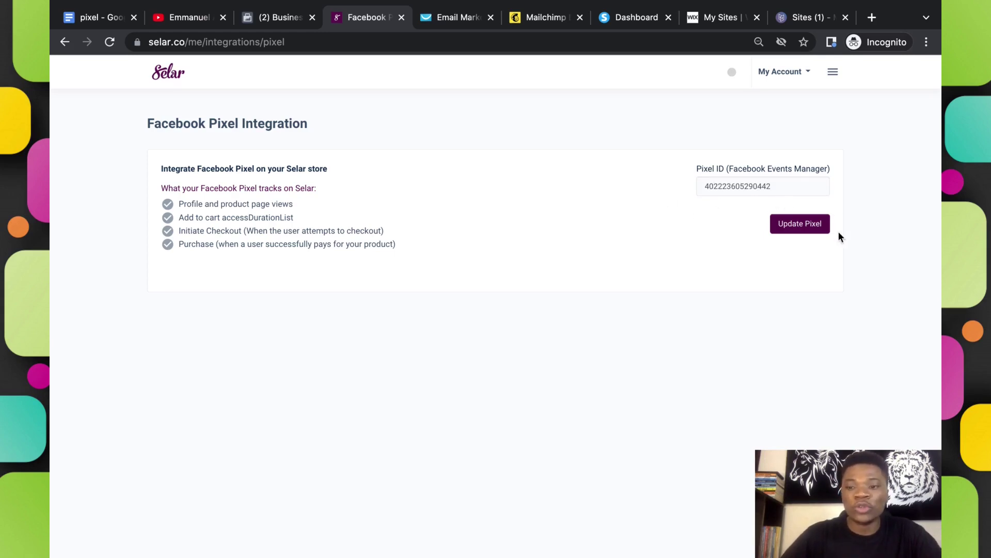
{"action": "left_click", "coordinate": [813, 230]}
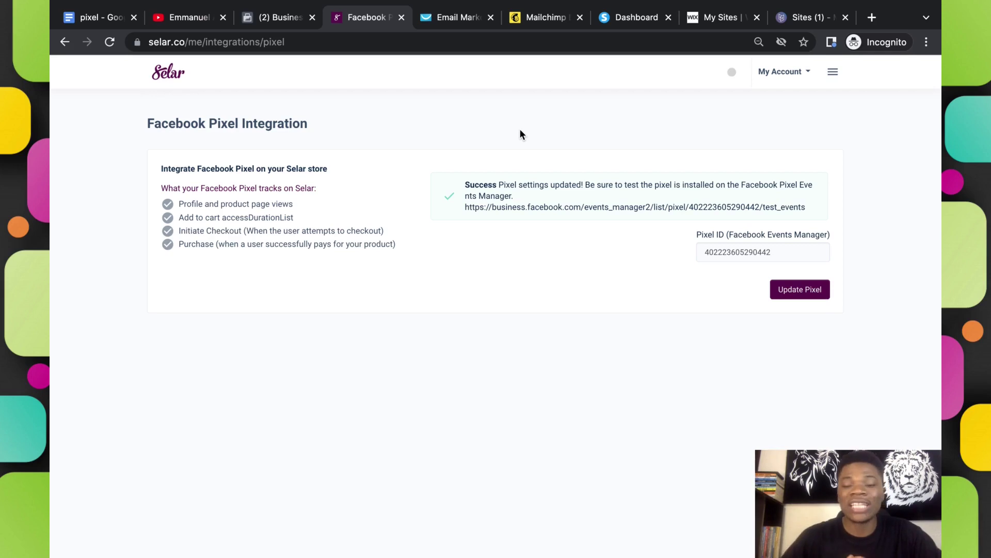
- Copy the June Example Pixel's ID again in Meta Business settings, and open the settings of the landing page "Example Page" in GetResponse
{"action": "left_click", "coordinate": [282, 17]}
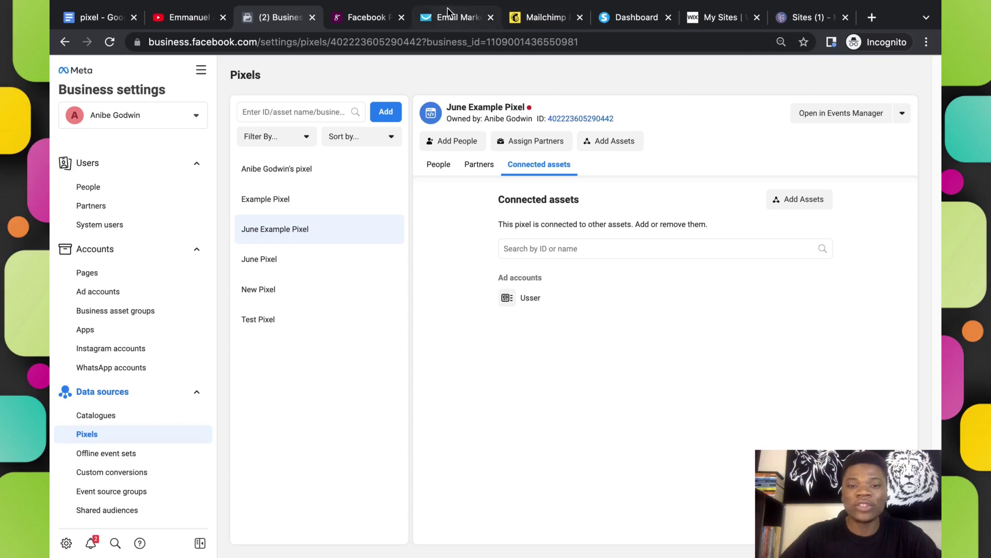
{"action": "left_click", "coordinate": [560, 119]}
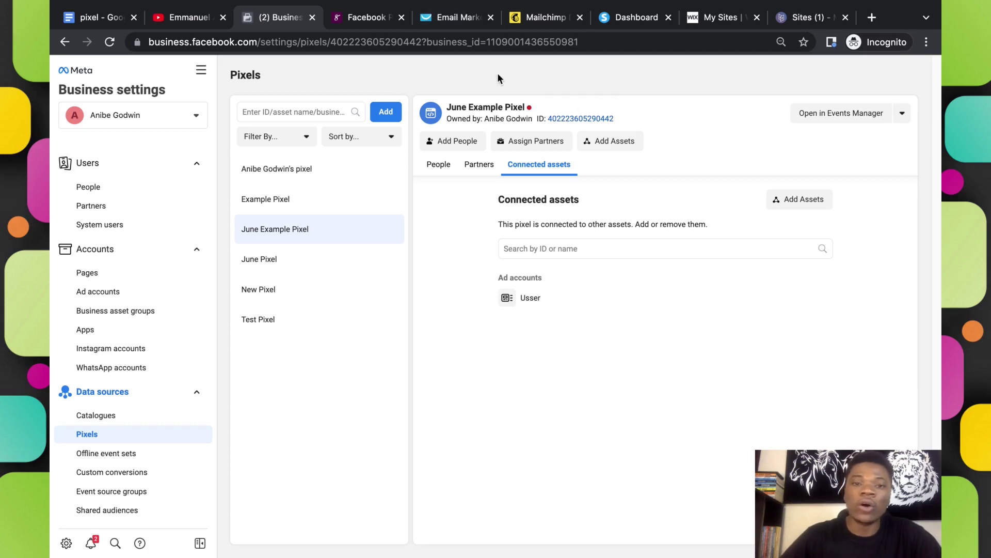
{"action": "left_click", "coordinate": [457, 20]}
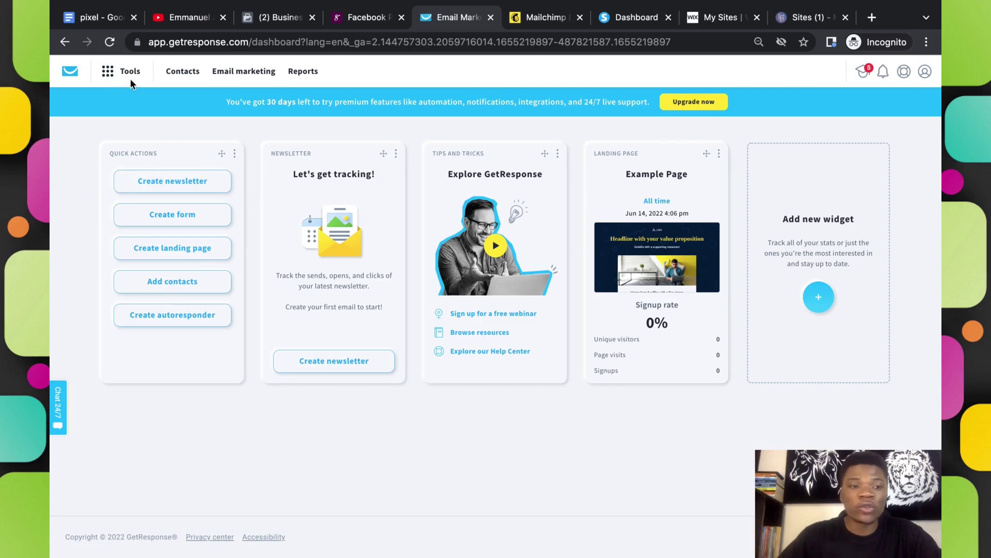
{"action": "left_click", "coordinate": [105, 73]}
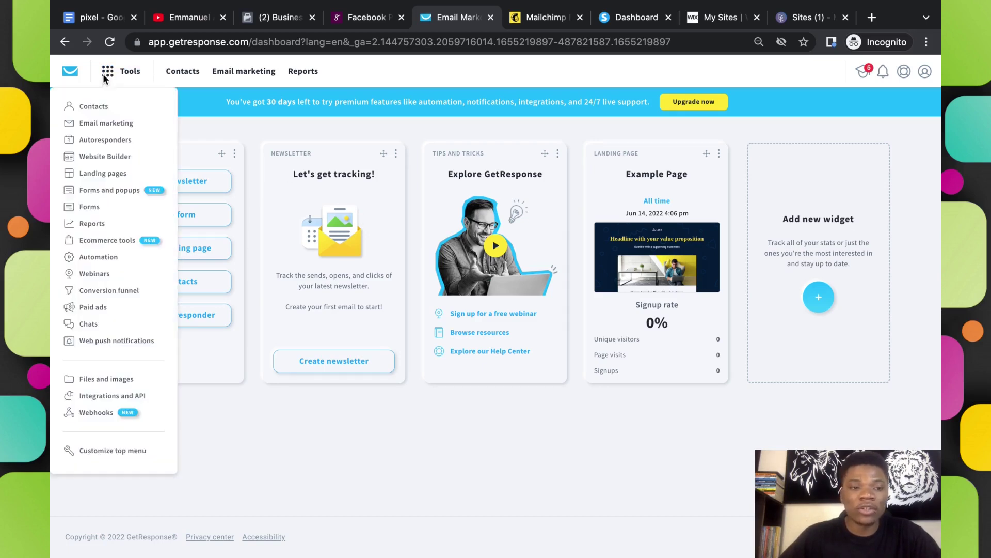
{"action": "left_click", "coordinate": [111, 173]}
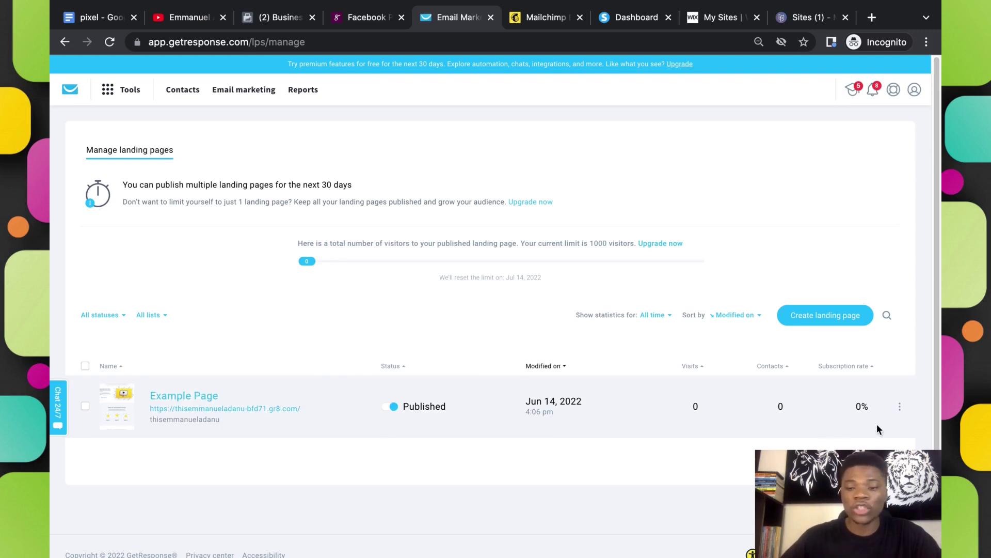
{"action": "left_click", "coordinate": [900, 406]}
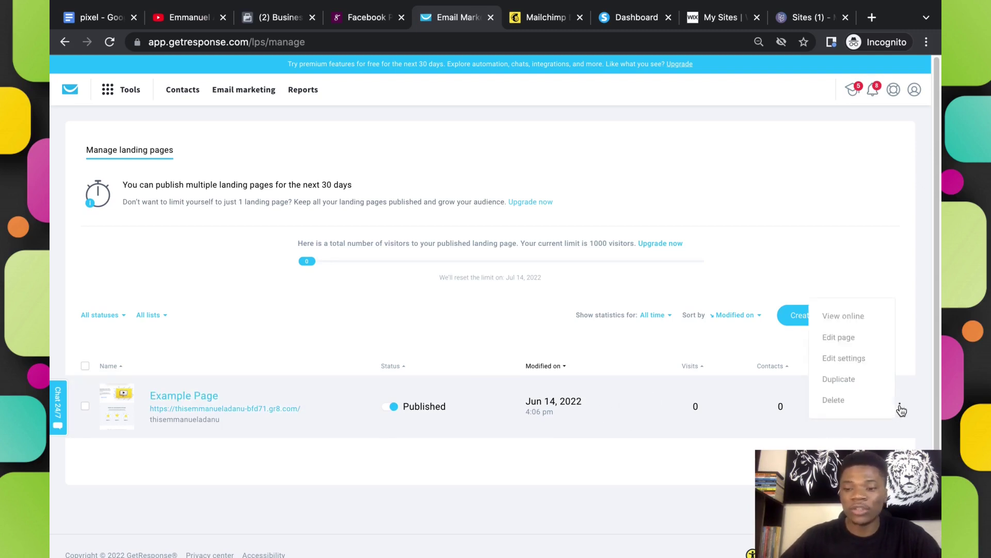
{"action": "left_click", "coordinate": [847, 359]}
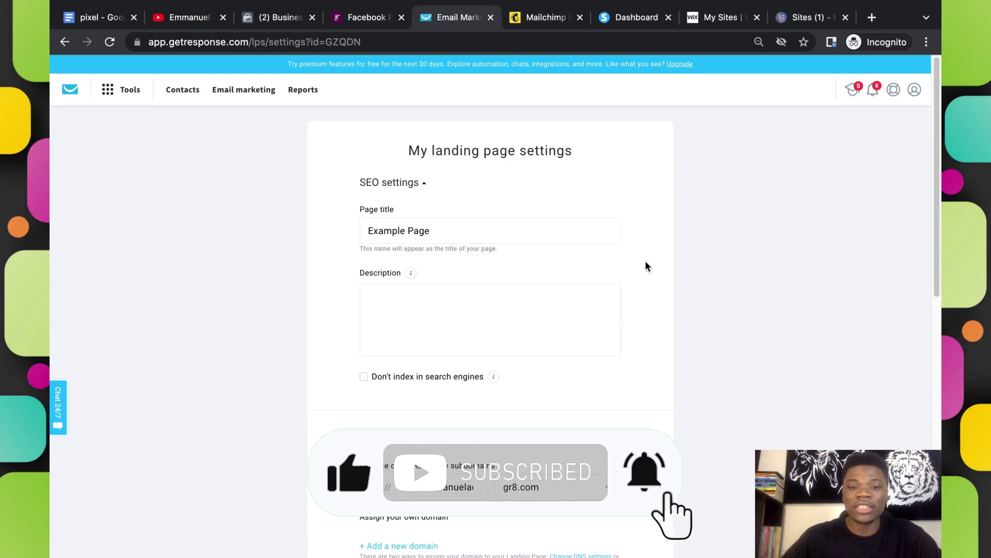
- Add Facebook Pixel as the Analytics & Remarketing platform in the landing page settings
{"action": "scroll", "coordinate": [650, 264], "scroll_direction": "down", "scroll_amount": 2}
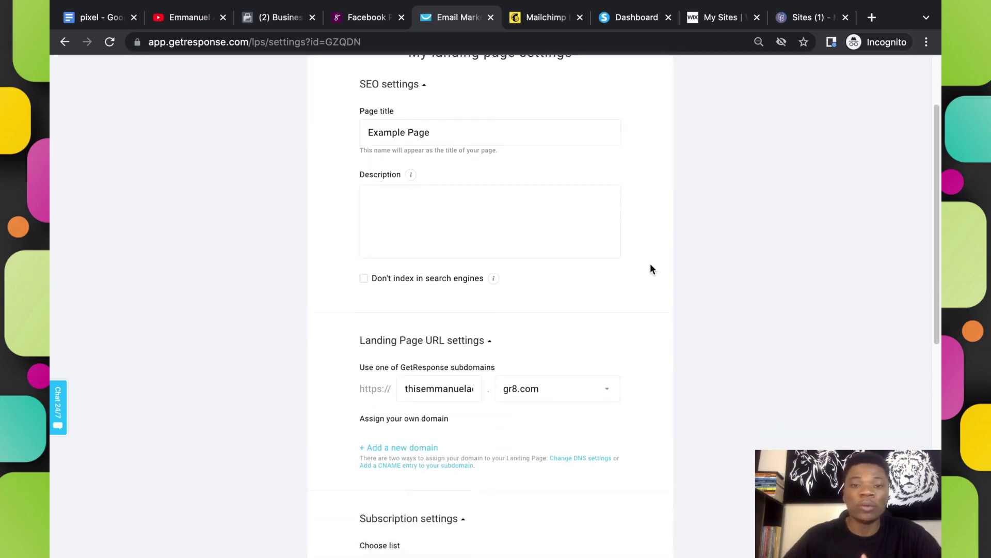
{"action": "scroll", "coordinate": [650, 264], "scroll_direction": "down", "scroll_amount": 4}
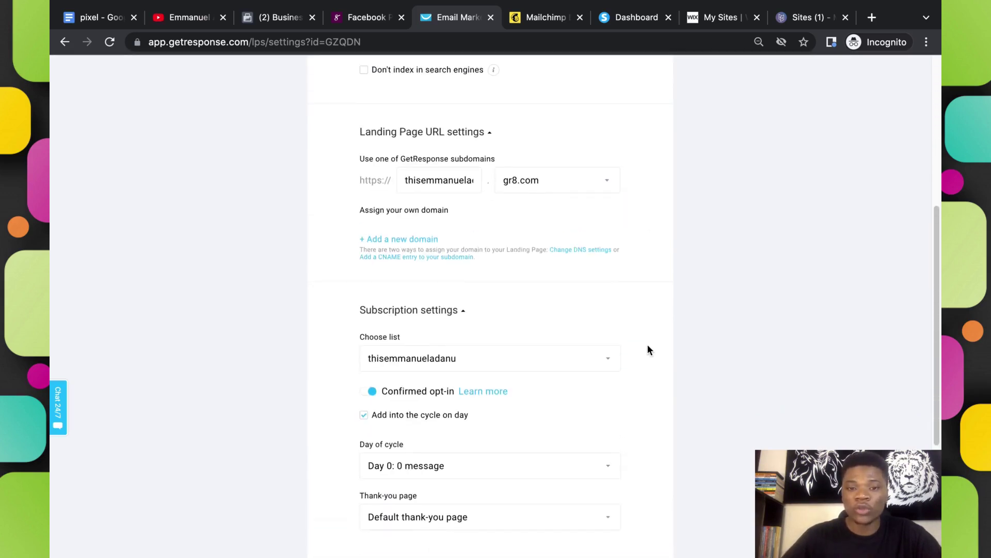
{"action": "scroll", "coordinate": [650, 350], "scroll_direction": "down", "scroll_amount": 4}
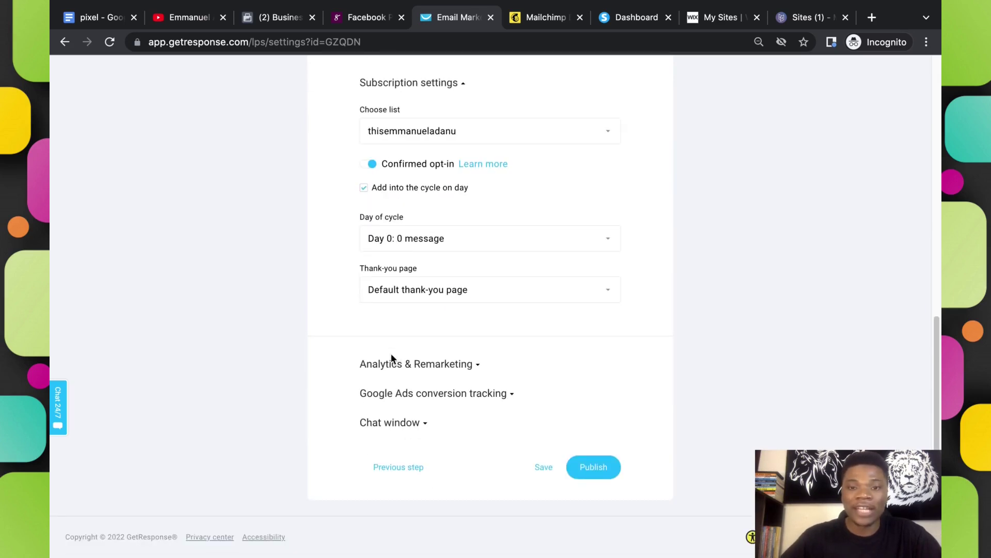
{"action": "left_click", "coordinate": [411, 366]}
{"action": "left_click", "coordinate": [407, 368]}
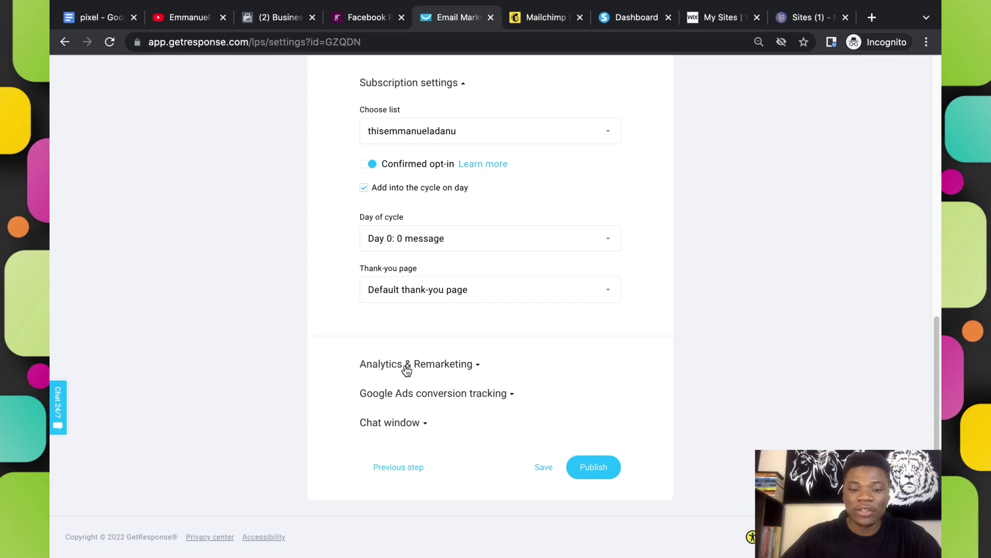
{"action": "left_click", "coordinate": [406, 368]}
{"action": "scroll", "coordinate": [554, 356], "scroll_direction": "down", "scroll_amount": 1}
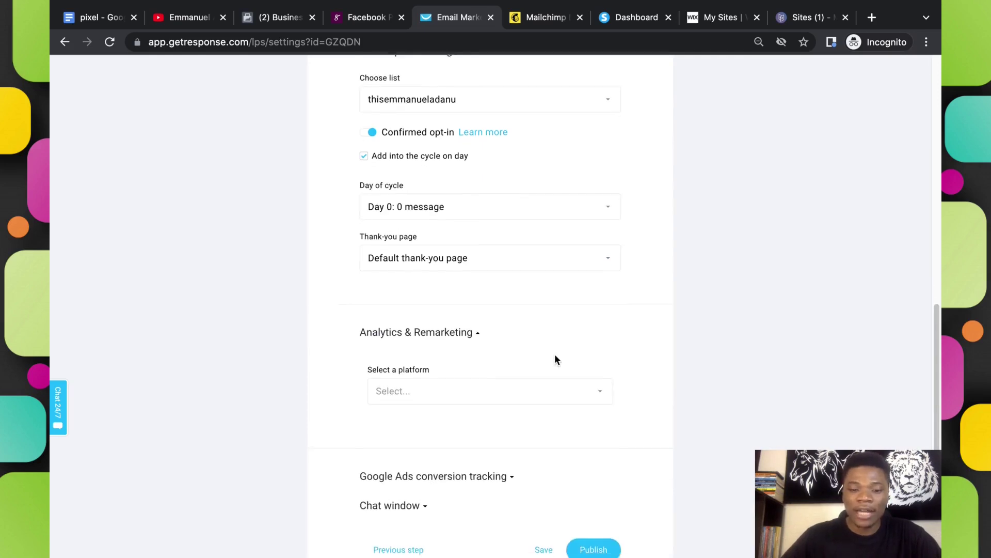
{"action": "left_click", "coordinate": [543, 374]}
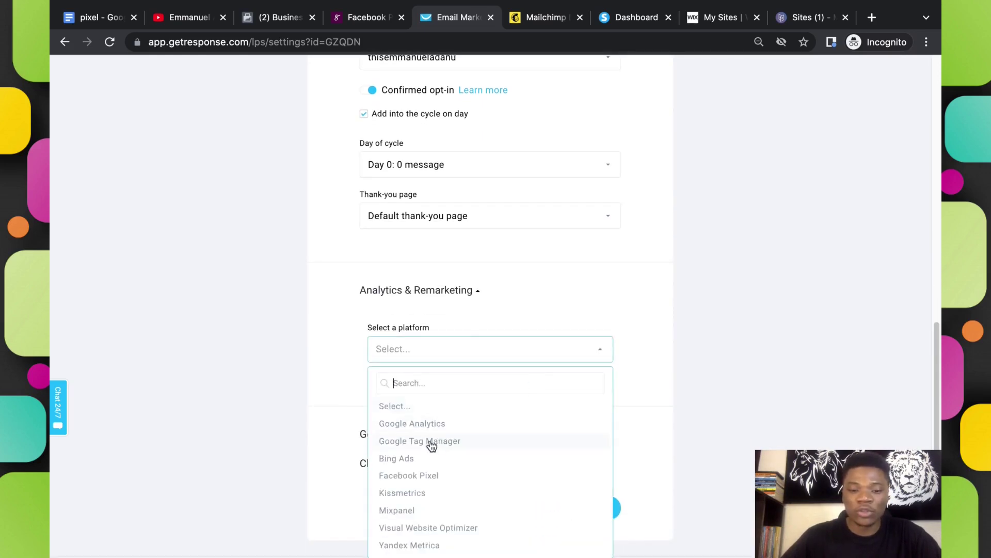
{"action": "left_click", "coordinate": [406, 478]}
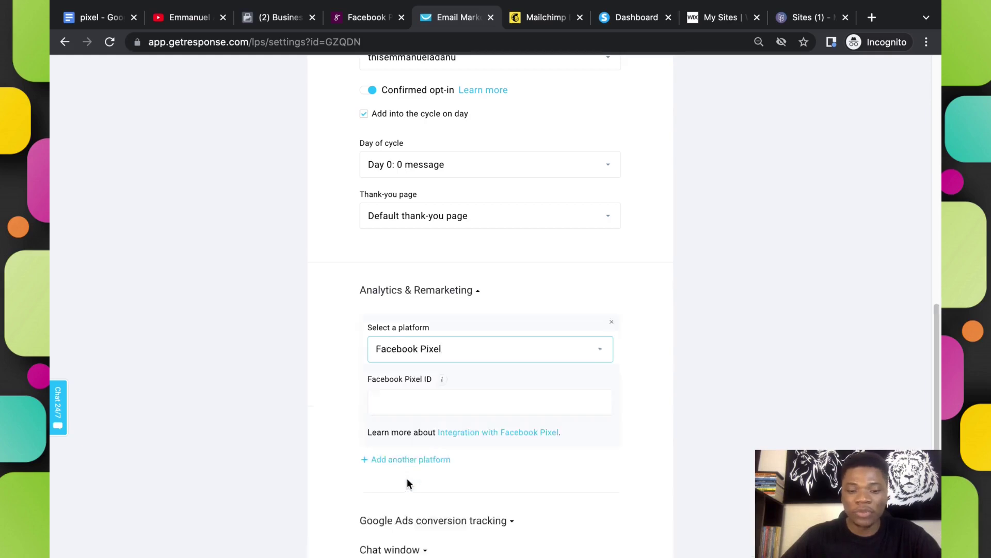
- Paste the copied pixel ID as the Facebook Pixel ID and publish the landing page
{"action": "left_click", "coordinate": [561, 402]}
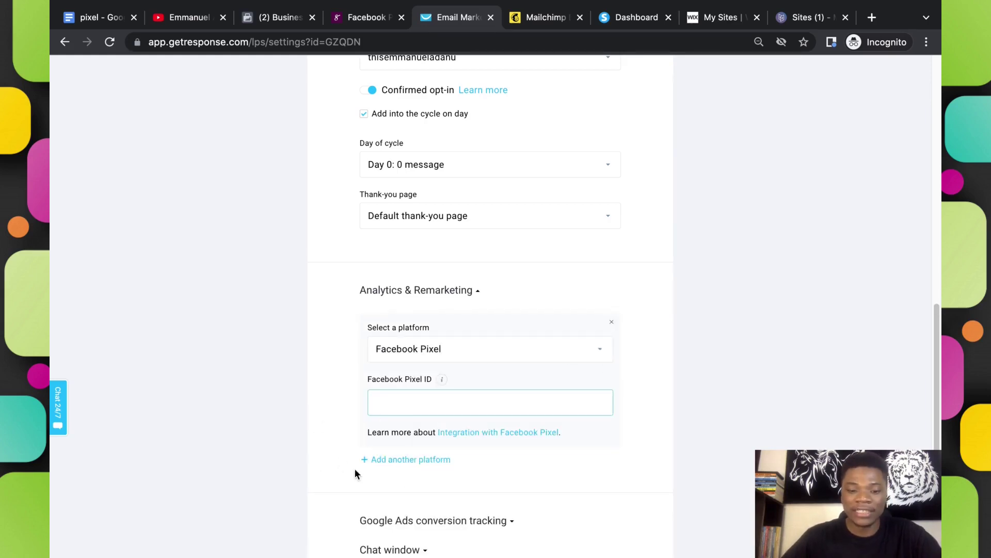
{"action": "key", "text": "super+v"}
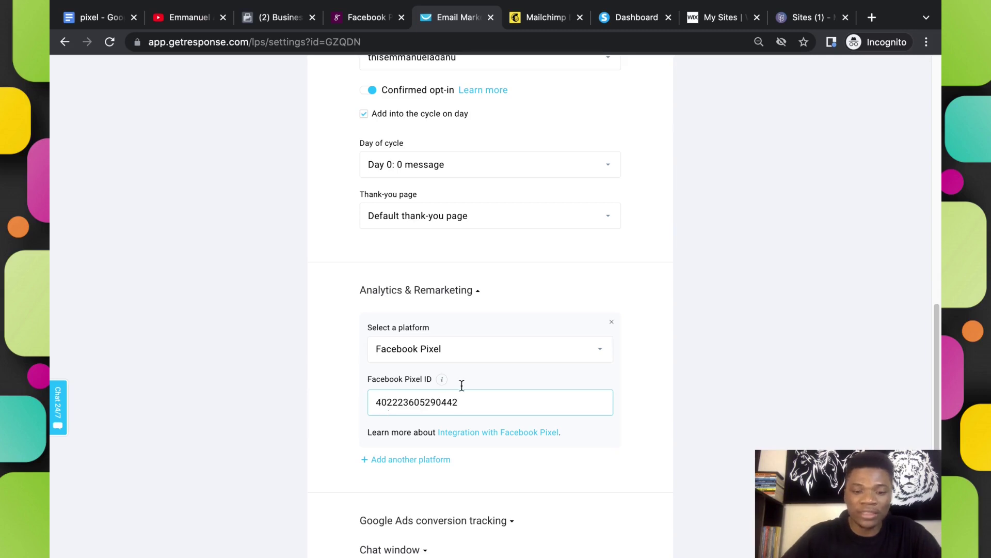
{"action": "left_click", "coordinate": [635, 406]}
{"action": "scroll", "coordinate": [635, 406], "scroll_direction": "down", "scroll_amount": 3}
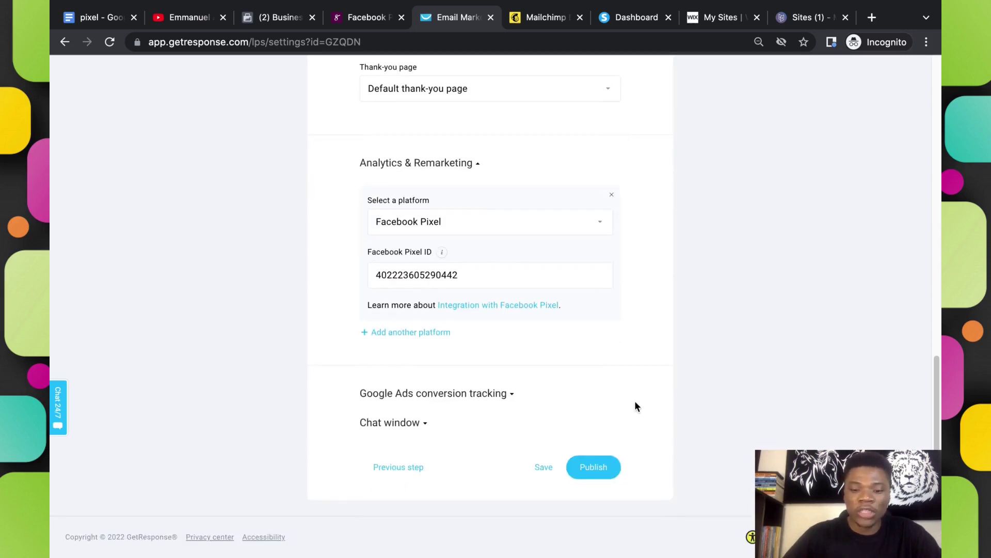
{"action": "left_click", "coordinate": [603, 470]}
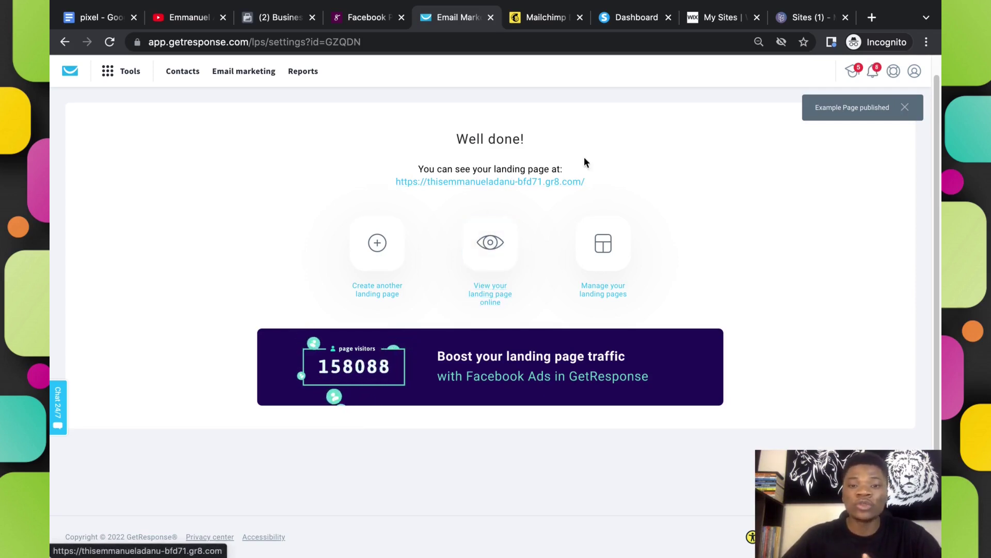
- Return to Meta Business settings and copy the June Example Pixel's ID to the clipboard
{"action": "left_click", "coordinate": [279, 23]}
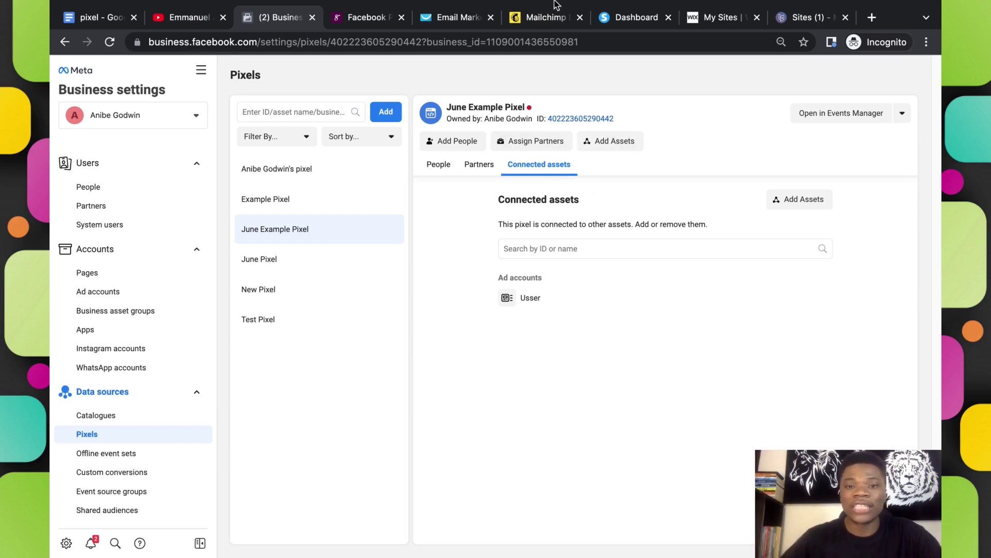
{"action": "left_click", "coordinate": [537, 17]}
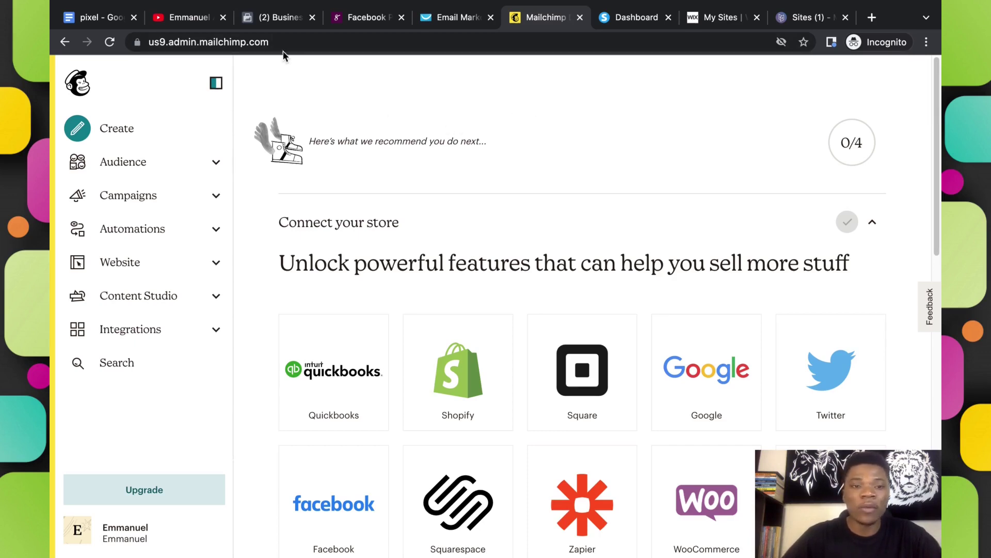
{"action": "left_click", "coordinate": [258, 20]}
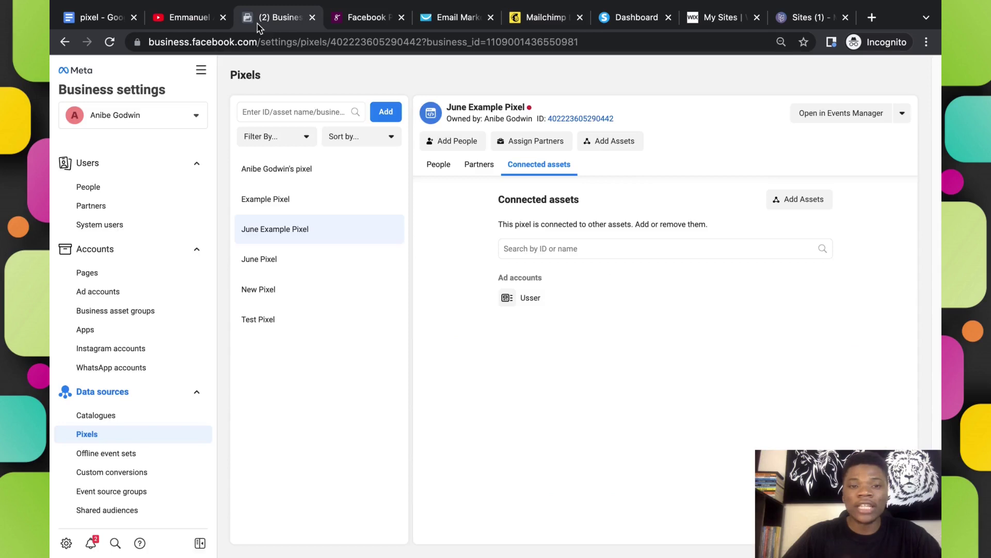
{"action": "left_click", "coordinate": [586, 120]}
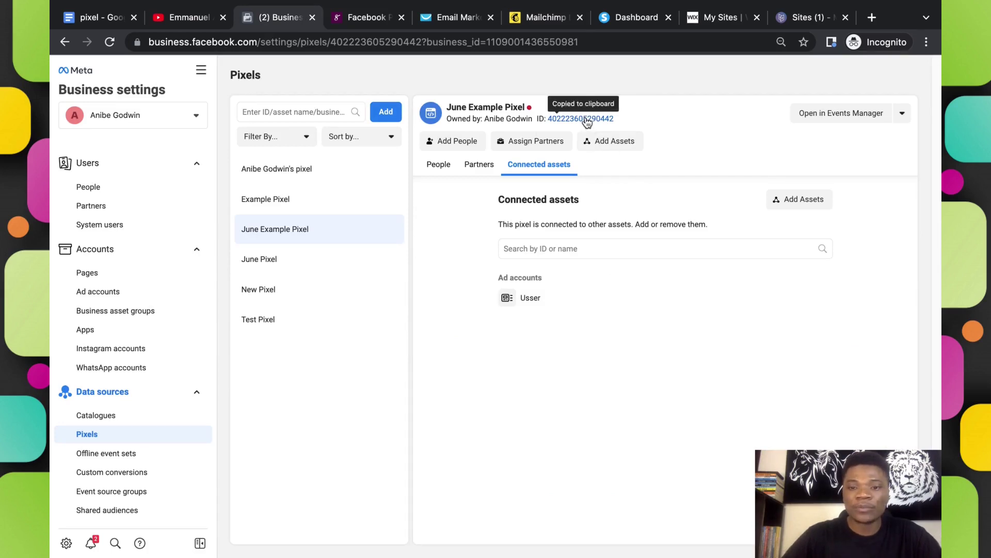
- Switch to Mailchimp and open the landing page settings of the "Example Page" campaign
{"action": "left_click", "coordinate": [543, 18]}
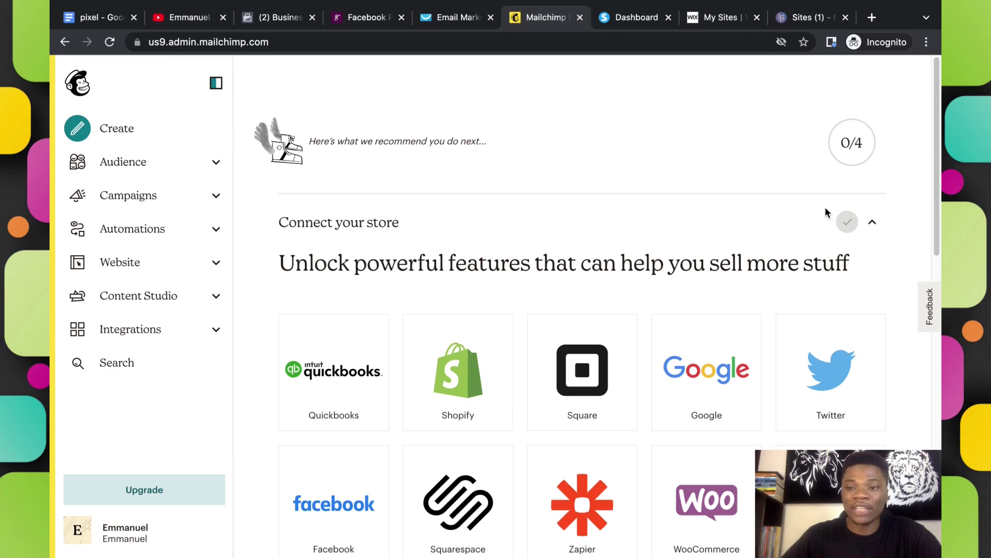
{"action": "left_click", "coordinate": [873, 223]}
{"action": "scroll", "coordinate": [568, 258], "scroll_direction": "down", "scroll_amount": 5}
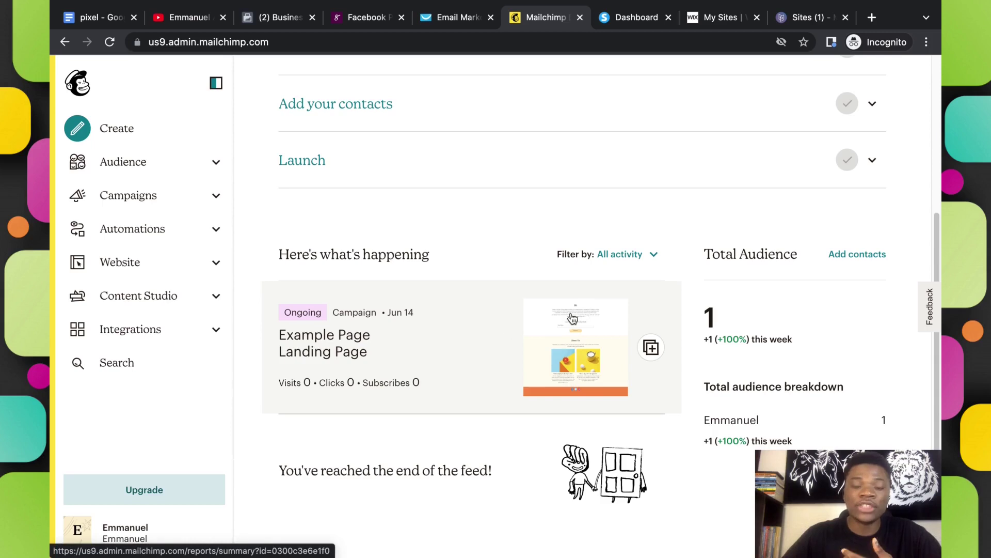
{"action": "left_click", "coordinate": [464, 349]}
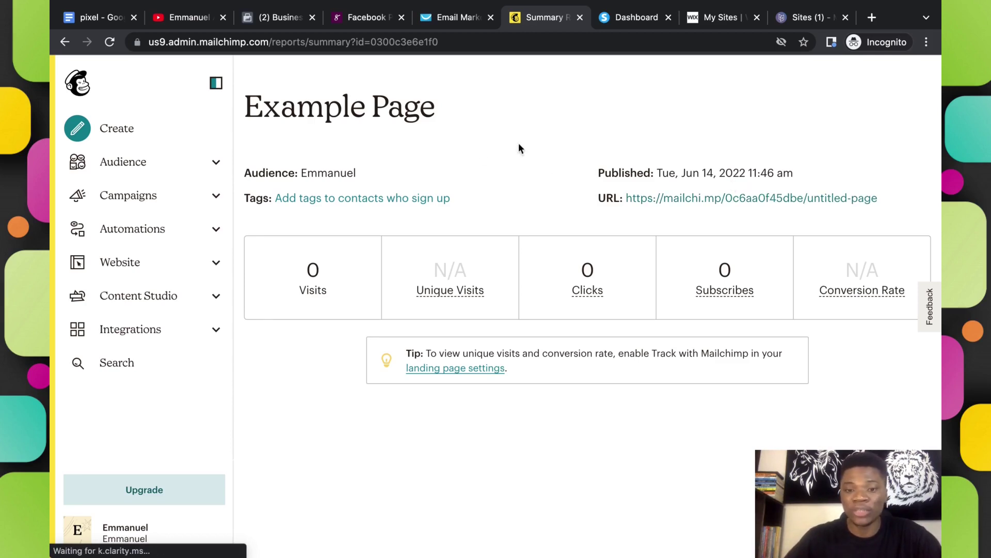
{"action": "left_click", "coordinate": [448, 369]}
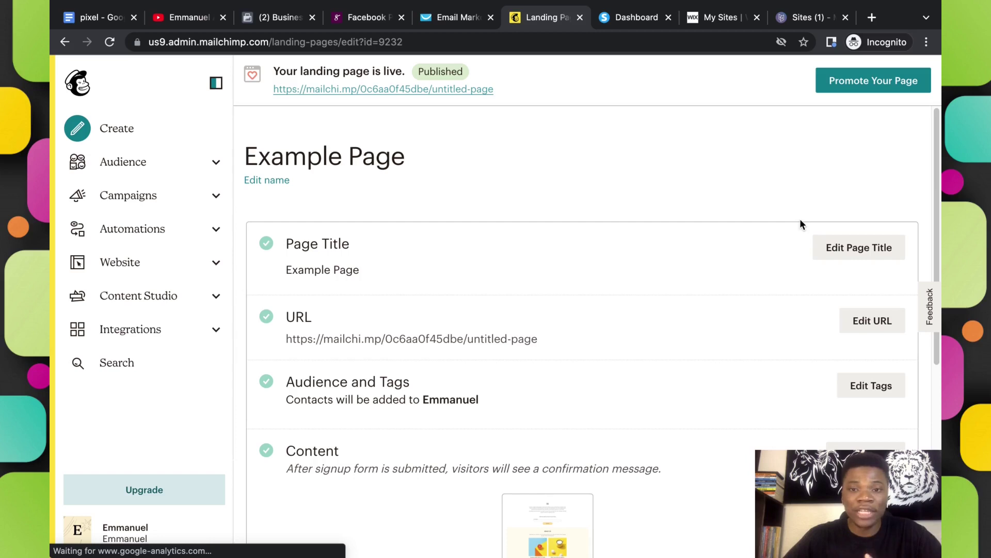
- Edit the page's Settings & Tracking to enable Track with Meta Pixel using an existing pixel ID
{"action": "left_click_drag", "start_coordinate": [938, 170], "coordinate": [937, 266]}
{"action": "scroll", "coordinate": [903, 194], "scroll_direction": "up", "scroll_amount": 5}
{"action": "scroll", "coordinate": [903, 196], "scroll_direction": "down", "scroll_amount": 8}
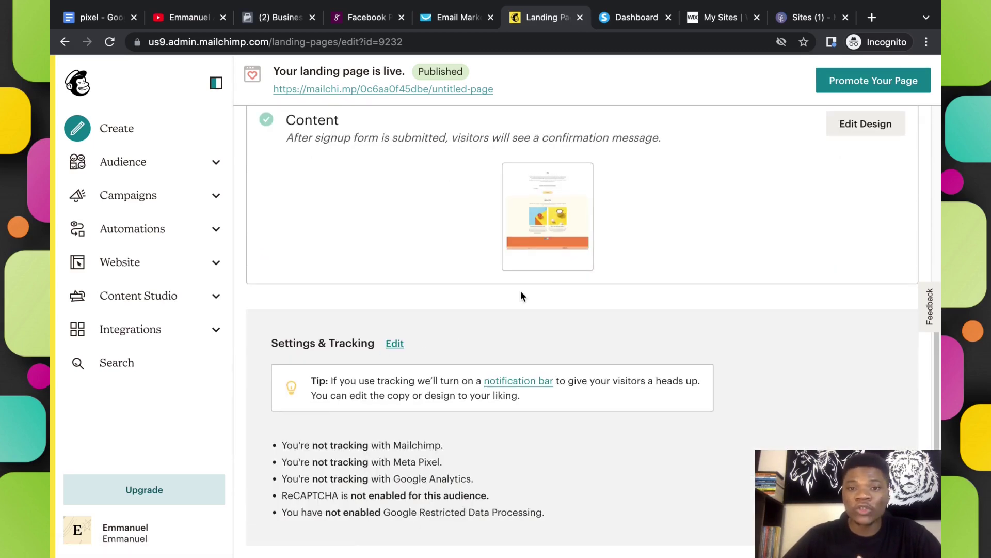
{"action": "left_click", "coordinate": [395, 348]}
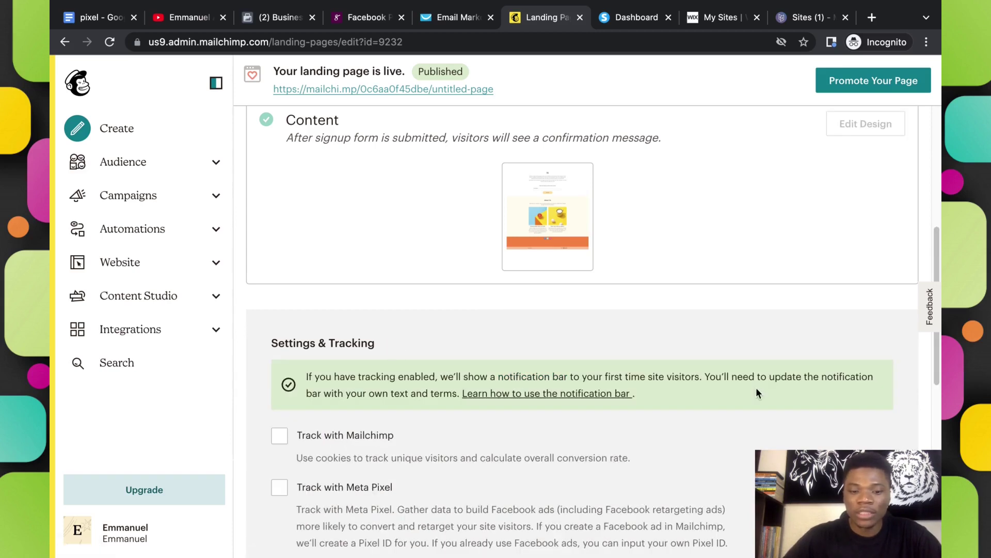
{"action": "scroll", "coordinate": [691, 313], "scroll_direction": "down", "scroll_amount": 3}
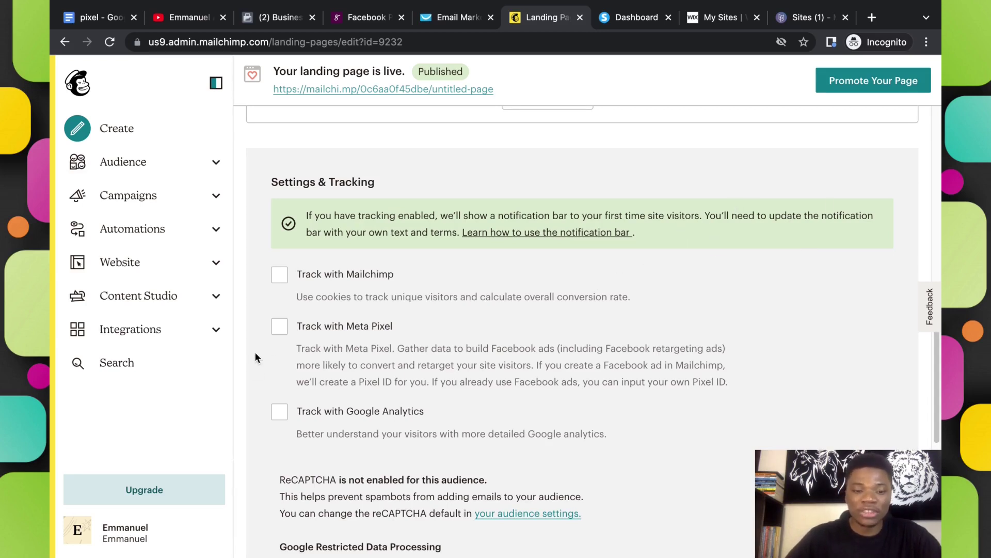
{"action": "left_click", "coordinate": [287, 332]}
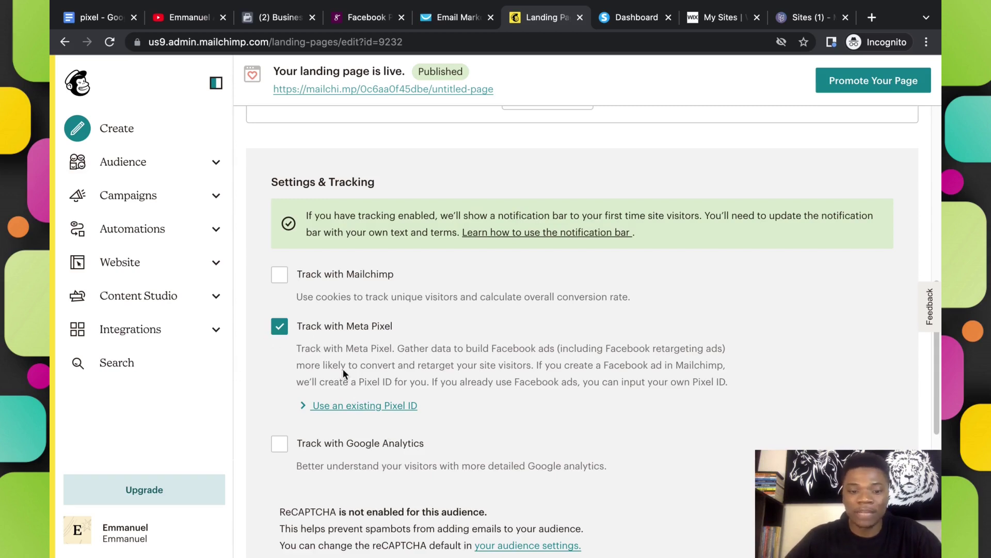
{"action": "left_click", "coordinate": [338, 409]}
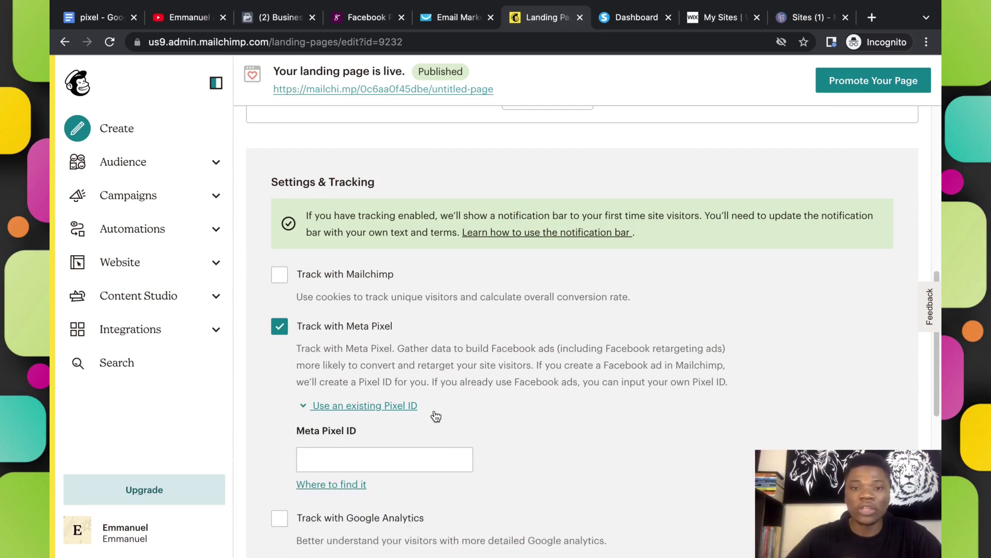
- Paste the copied ID as the Meta Pixel ID and save the landing page's tracking settings
{"action": "left_click", "coordinate": [366, 463]}
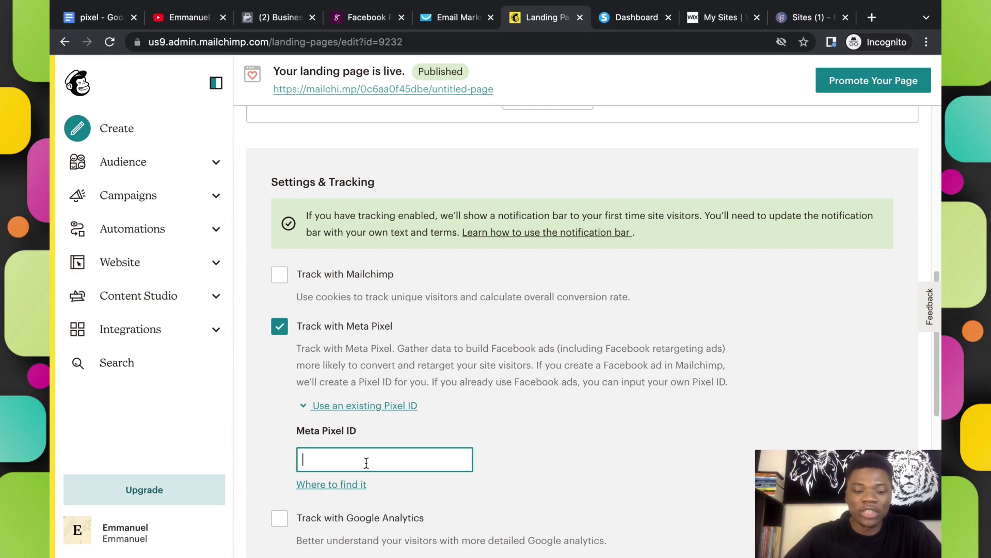
{"action": "key", "text": "ctrl+v"}
{"action": "left_click", "coordinate": [522, 437]}
{"action": "scroll", "coordinate": [522, 437], "scroll_direction": "up", "scroll_amount": 1}
{"action": "scroll", "coordinate": [522, 438], "scroll_direction": "down", "scroll_amount": 8}
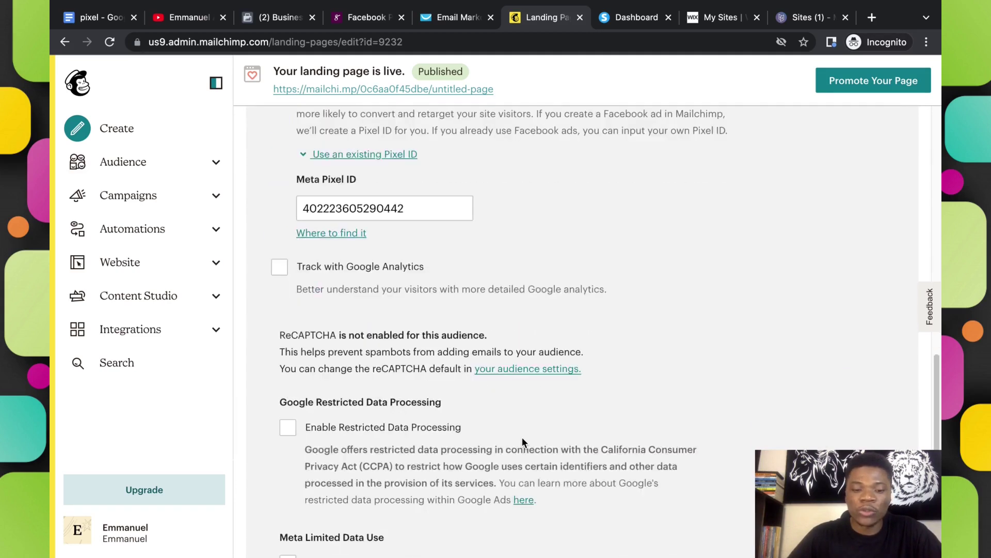
{"action": "left_click", "coordinate": [283, 508]}
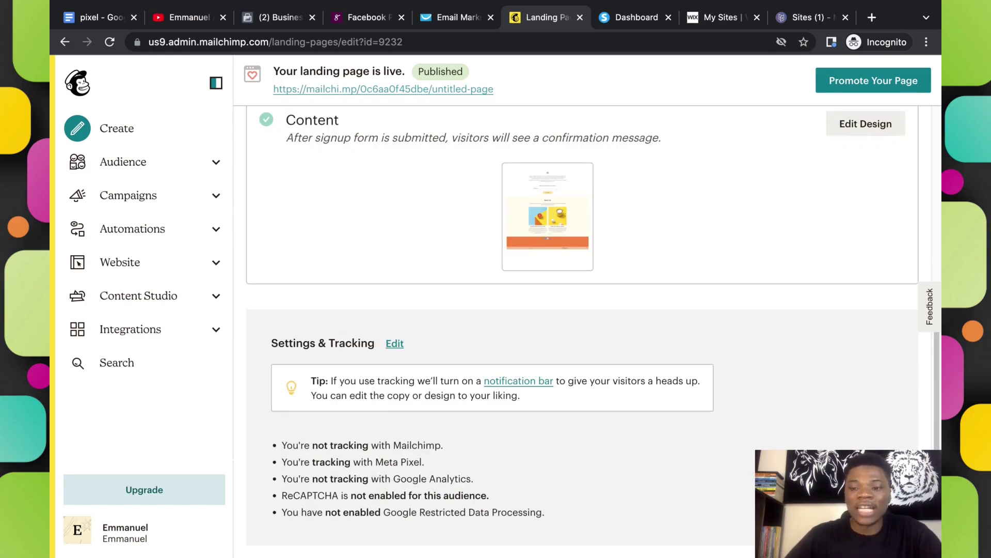
{"action": "left_click_drag", "start_coordinate": [939, 445], "coordinate": [941, 211]}
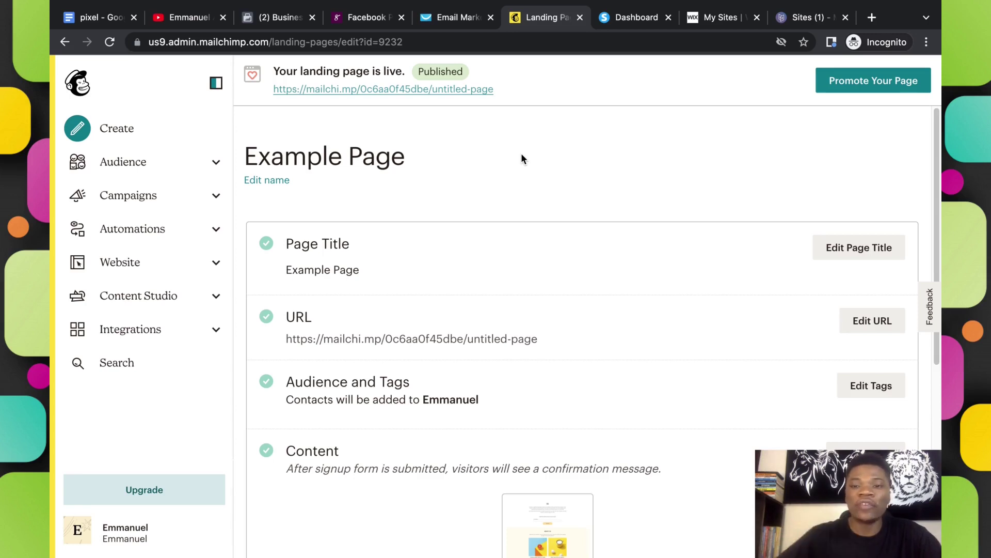
- Switch to Systeme and open the Squeeze Page of the Example Funnel in the page editor
{"action": "left_click", "coordinate": [630, 25]}
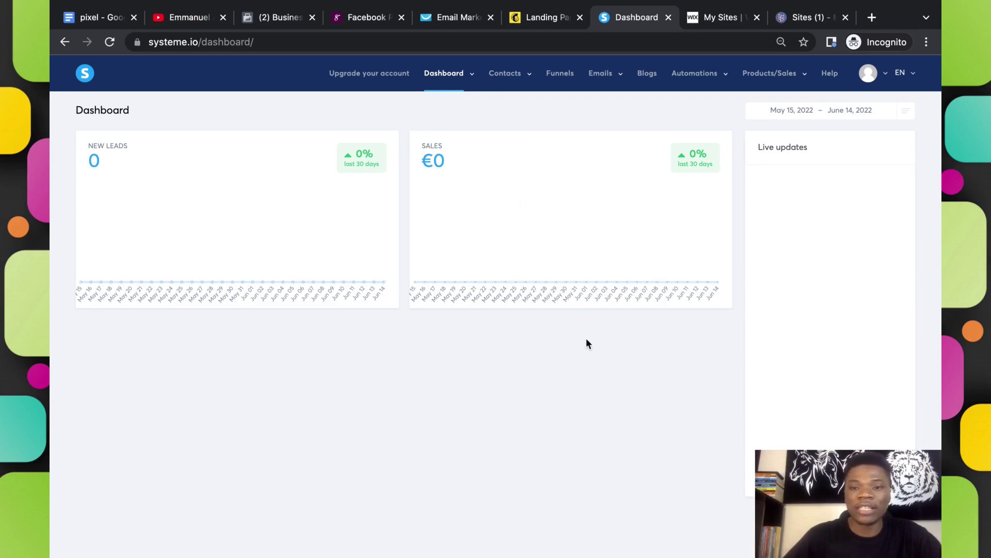
{"action": "left_click", "coordinate": [560, 75]}
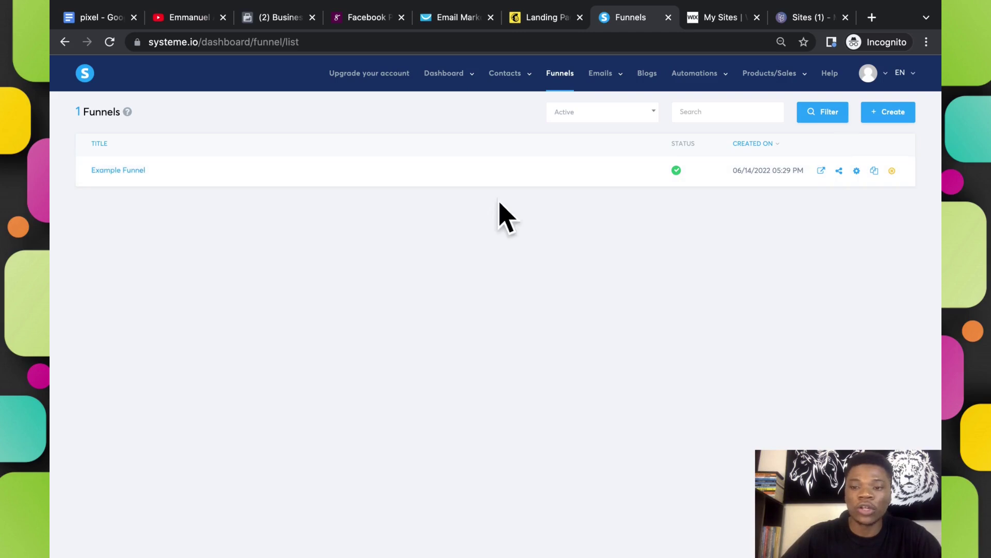
{"action": "left_click", "coordinate": [130, 172]}
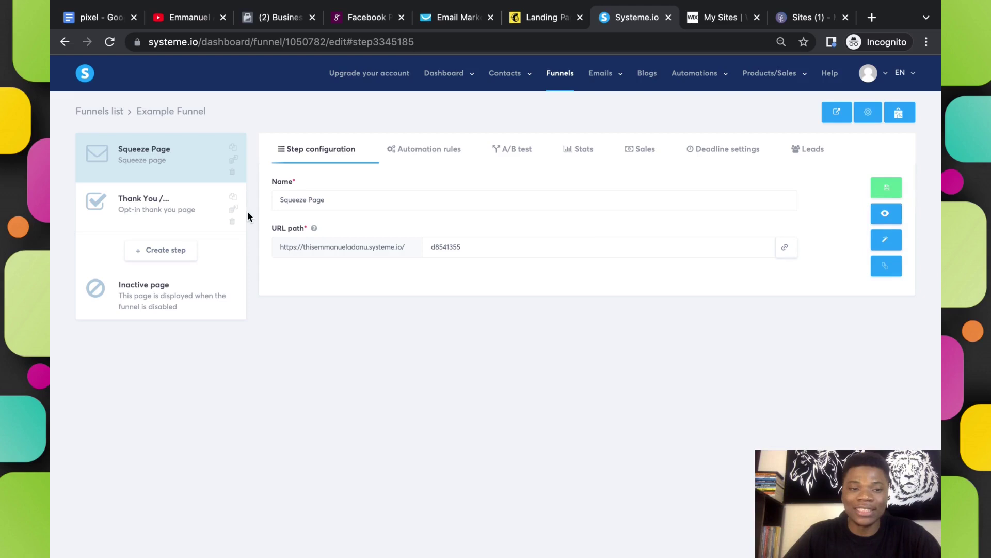
{"action": "left_click", "coordinate": [889, 241]}
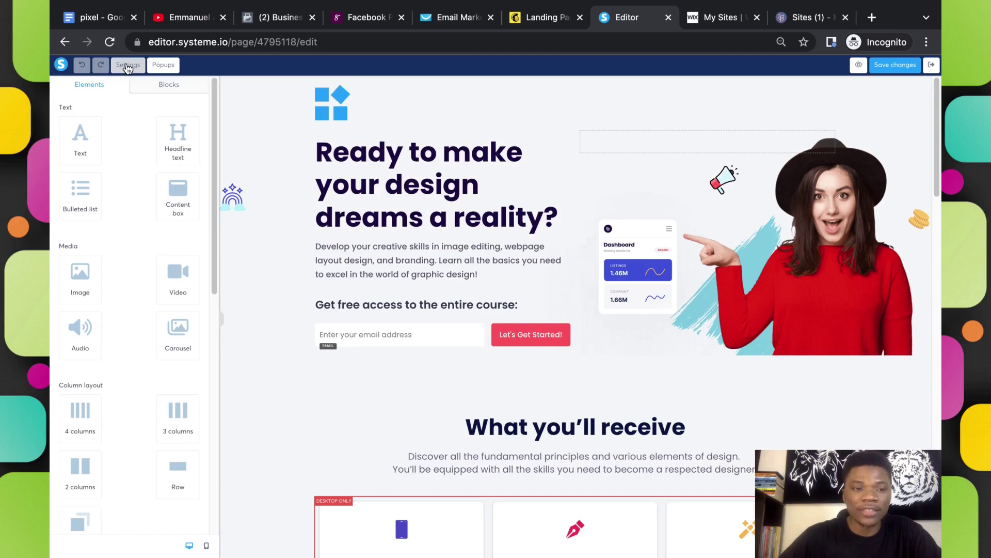
- Set the Facebook tracking event to Lead in the squeeze page's settings
{"action": "left_click", "coordinate": [127, 67]}
{"action": "left_click_drag", "start_coordinate": [213, 101], "coordinate": [228, 373]}
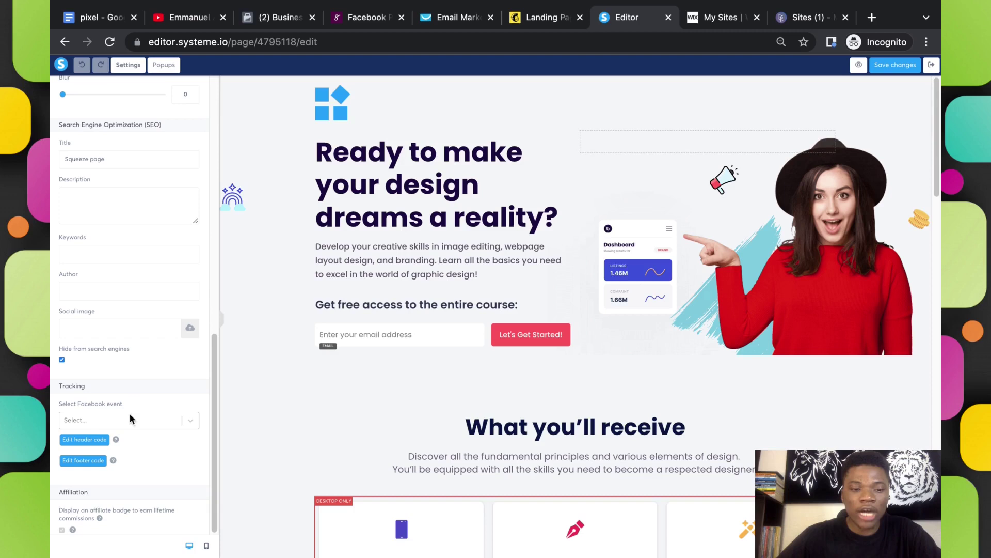
{"action": "left_click", "coordinate": [147, 419]}
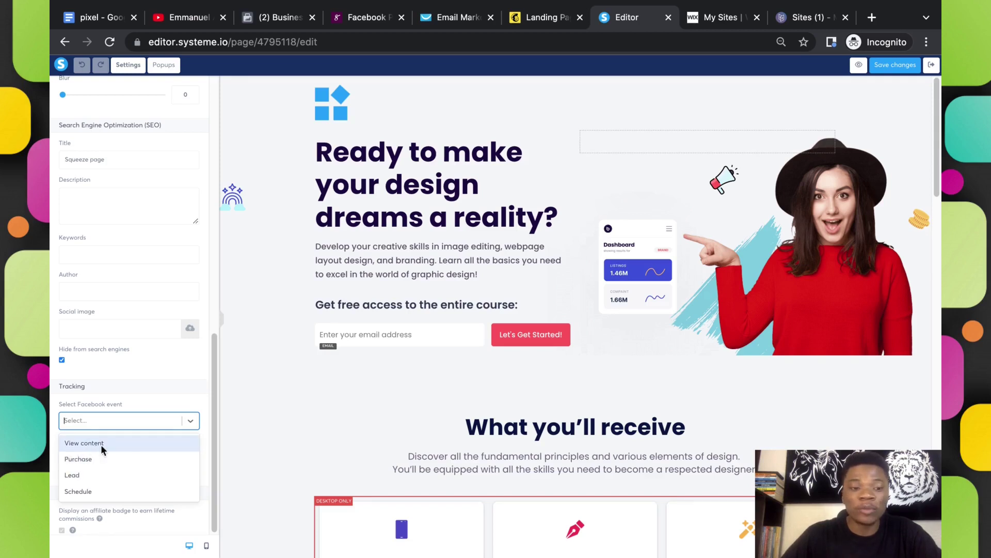
{"action": "left_click", "coordinate": [104, 476]}
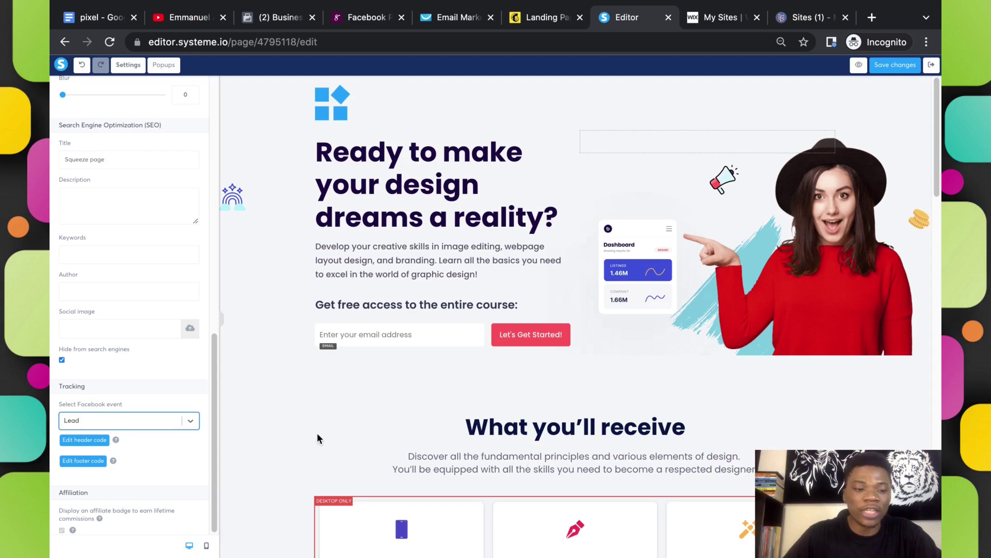
- Open the squeeze page's header code editor, and create a pixel named Example June Pixel in Meta Business settings
{"action": "left_click", "coordinate": [87, 441]}
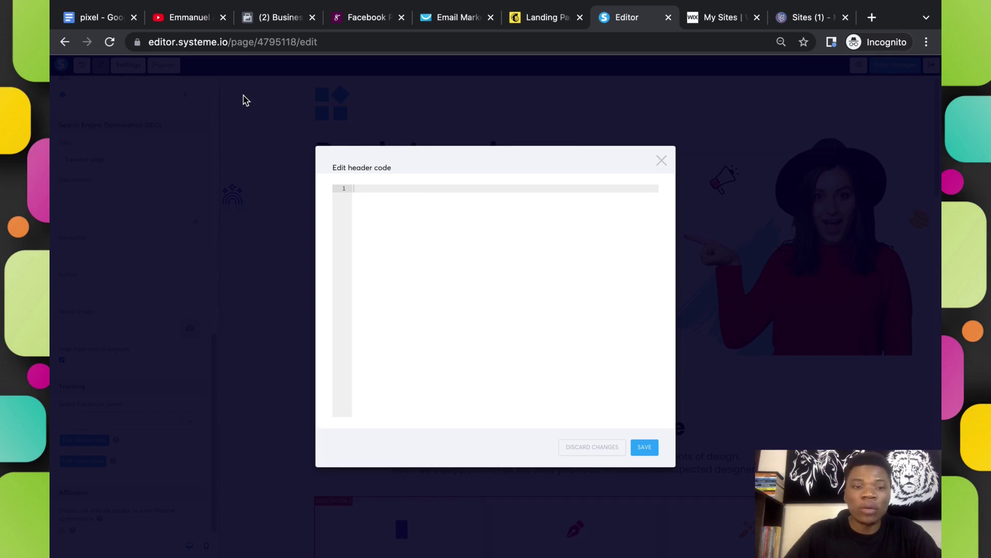
{"action": "left_click", "coordinate": [260, 22]}
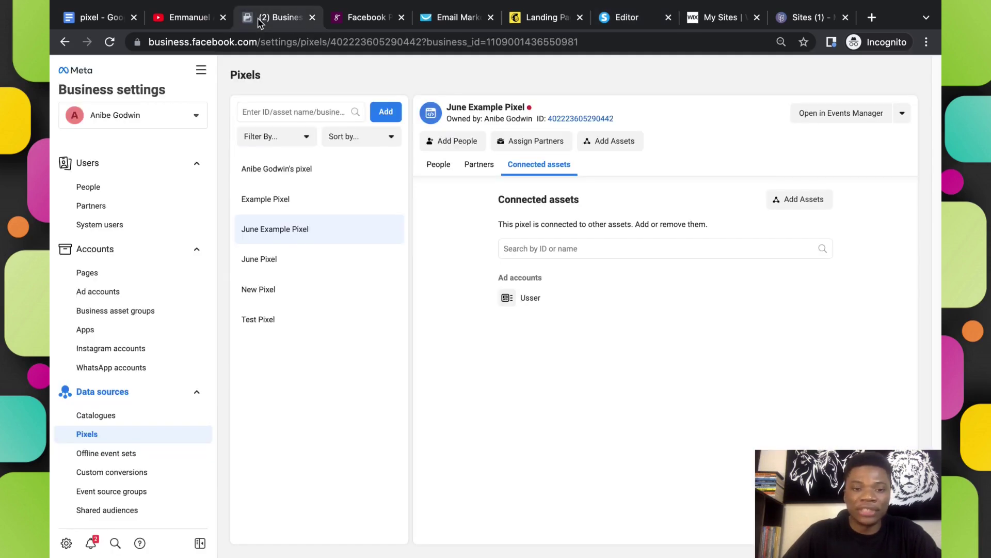
{"action": "left_click", "coordinate": [386, 112]}
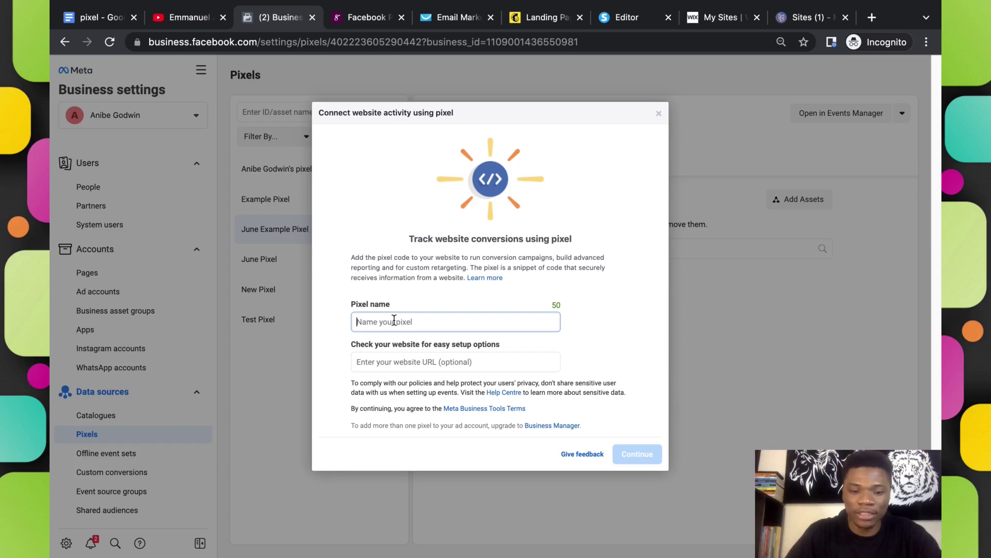
{"action": "type", "text": "Example June Pixel"}
{"action": "left_click", "coordinate": [637, 457]}
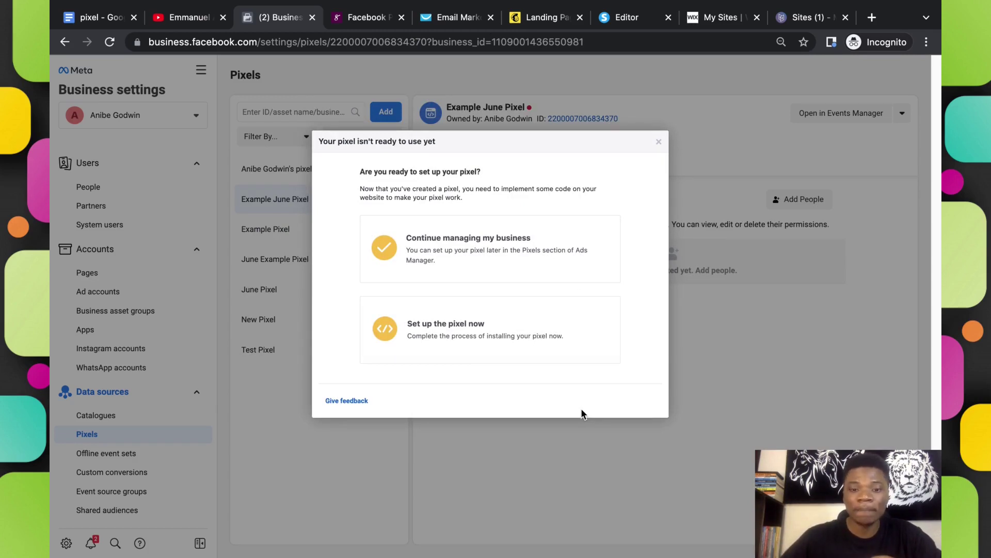
- Set up the new pixel for manual installation with automatic advanced matching turned on, and copy its base code
{"action": "left_click", "coordinate": [486, 336]}
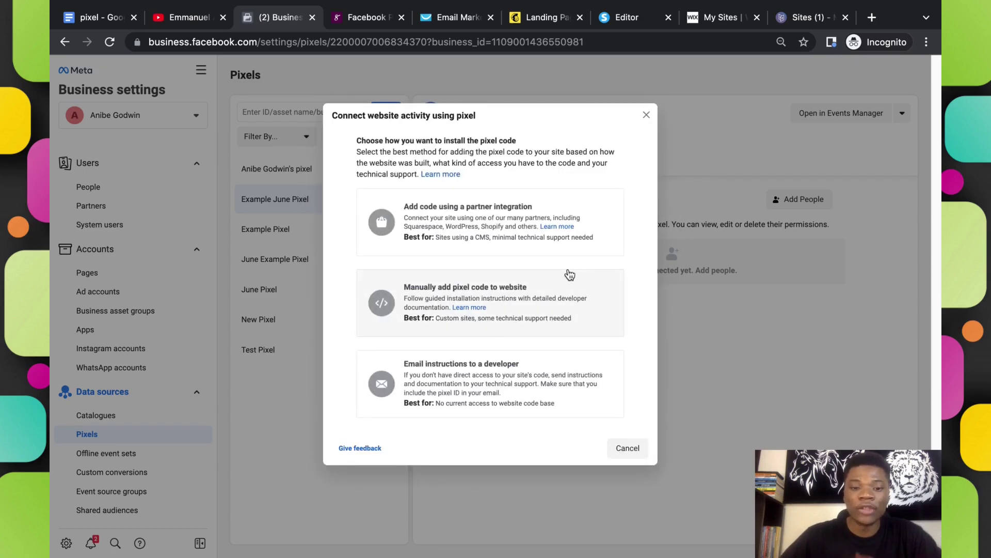
{"action": "left_click", "coordinate": [522, 300]}
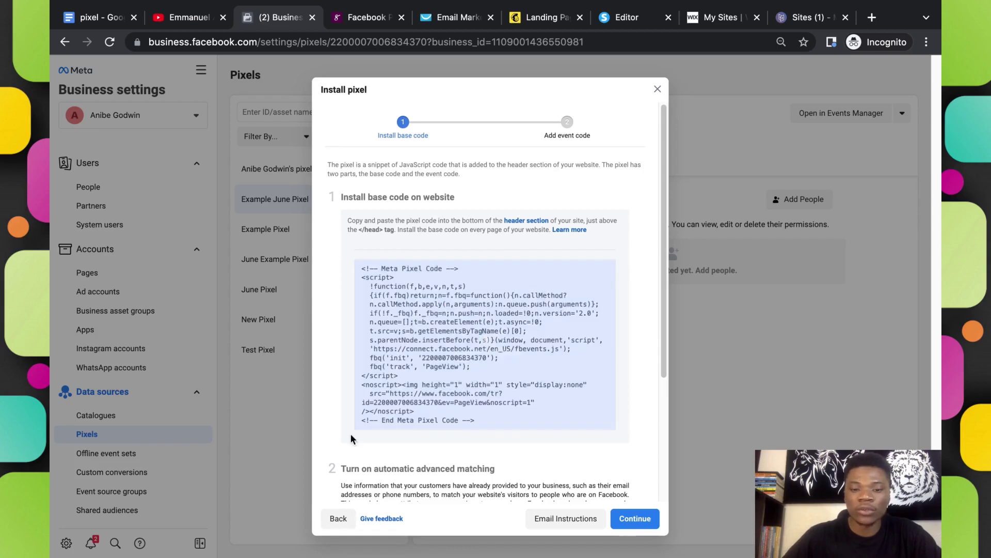
{"action": "scroll", "coordinate": [658, 330], "scroll_direction": "down", "scroll_amount": 3}
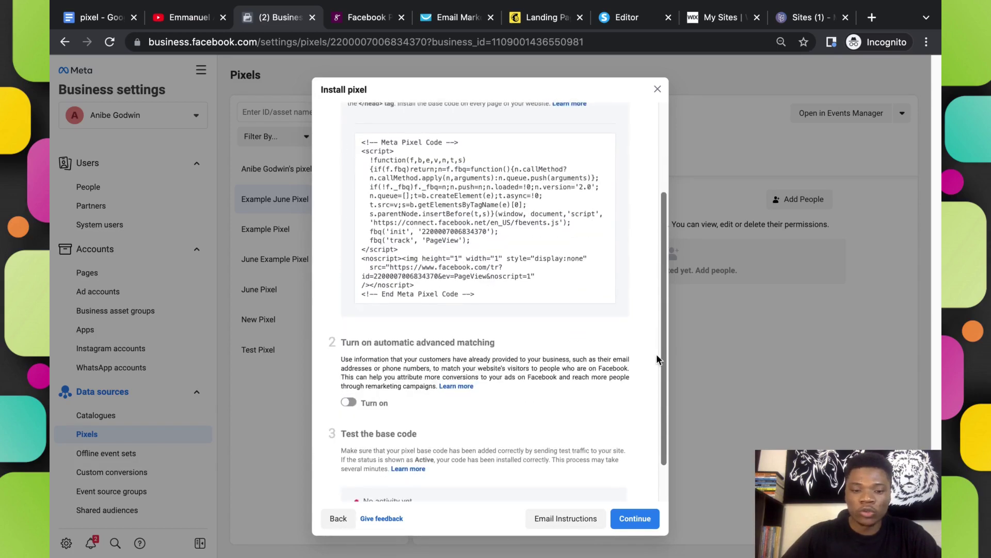
{"action": "left_click", "coordinate": [349, 395]}
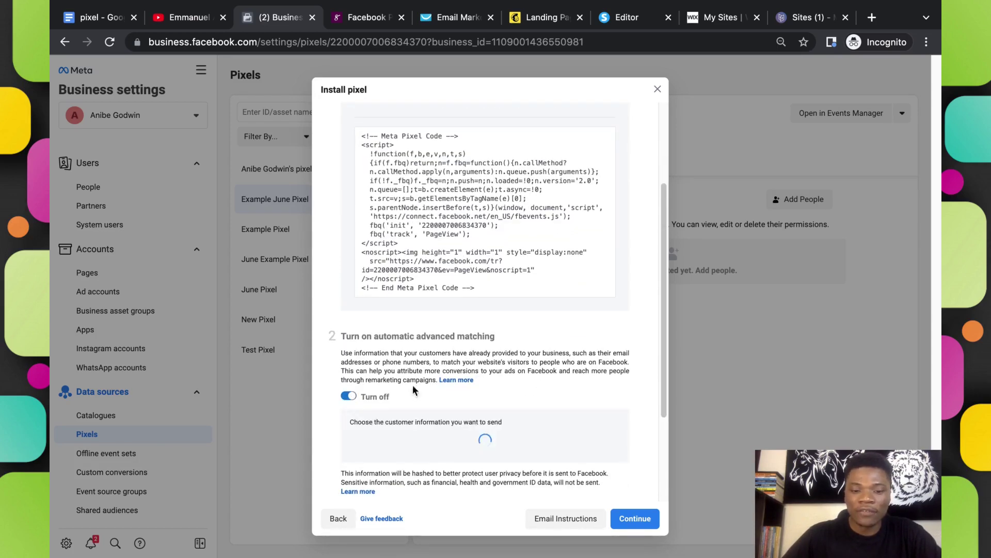
{"action": "scroll", "coordinate": [662, 333], "scroll_direction": "up", "scroll_amount": 1}
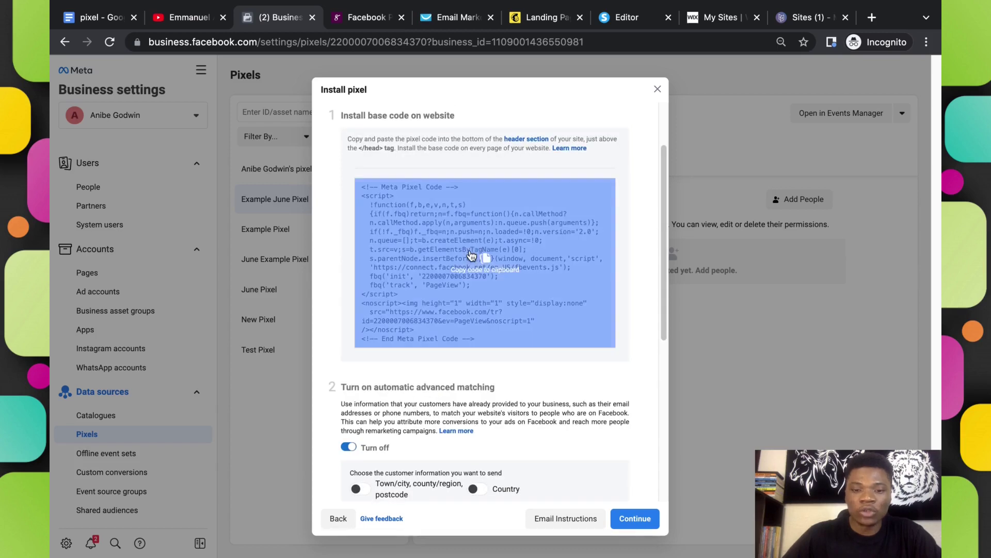
{"action": "left_click", "coordinate": [471, 255]}
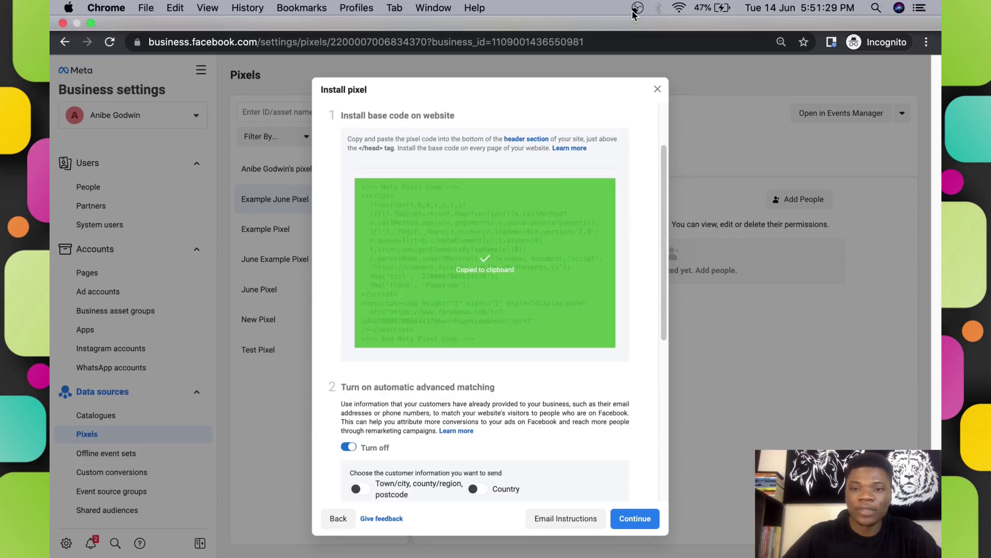
- Switch back to Systeme, paste the Meta Pixel base code as the squeeze page's header code and save it
{"action": "left_click", "coordinate": [627, 17]}
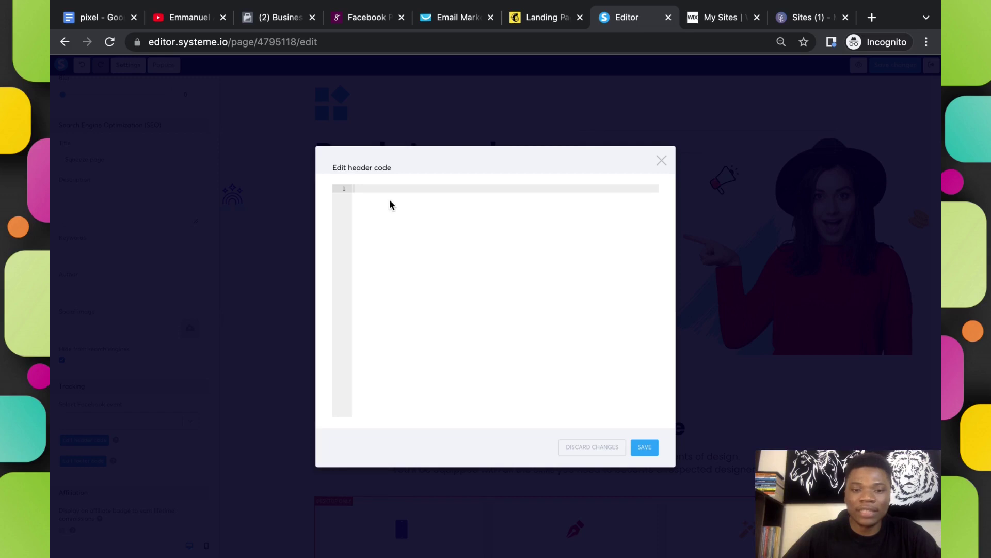
{"action": "key", "text": "super+v"}
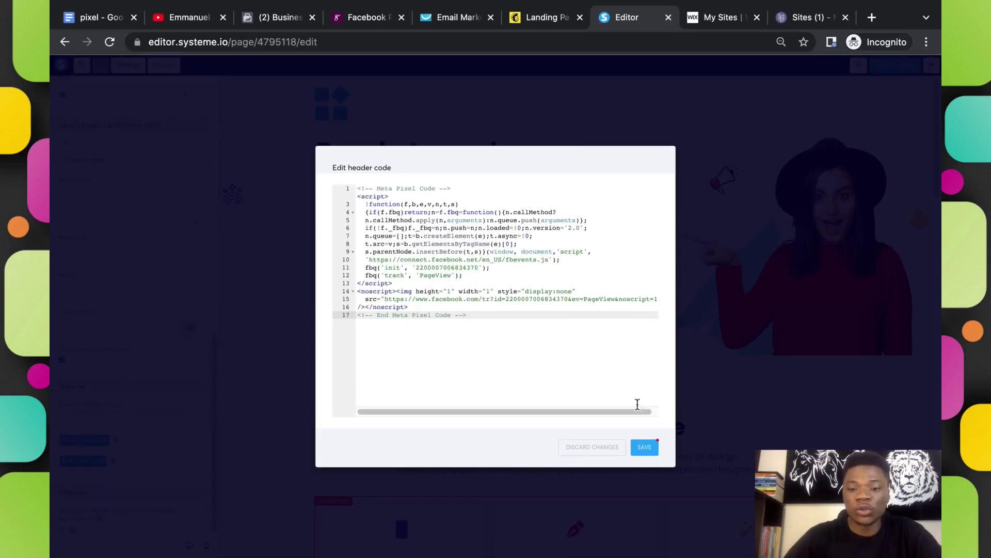
{"action": "left_click", "coordinate": [647, 448]}
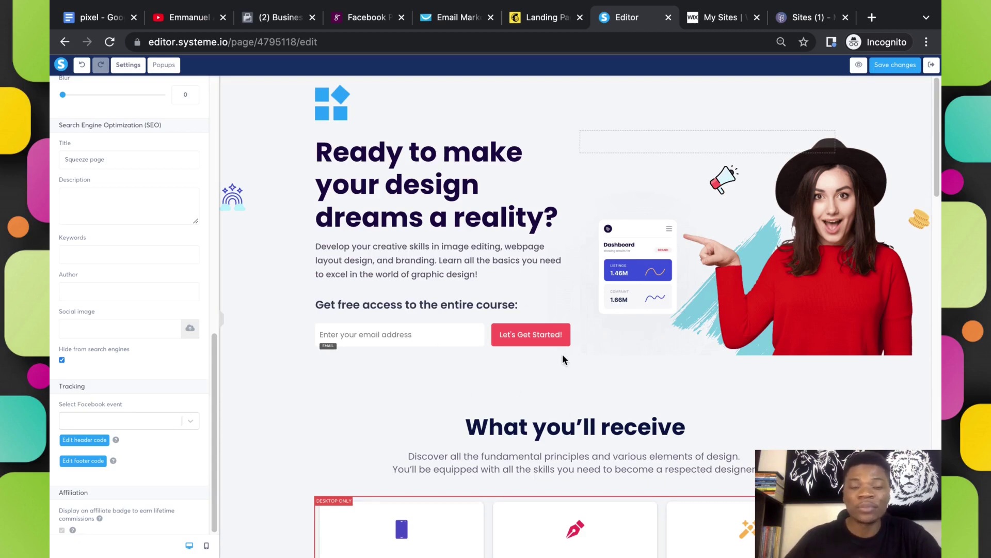
- In Meta Business settings, enable all customer information types for advanced matching, continue, and leave the event setup
{"action": "left_click", "coordinate": [281, 21]}
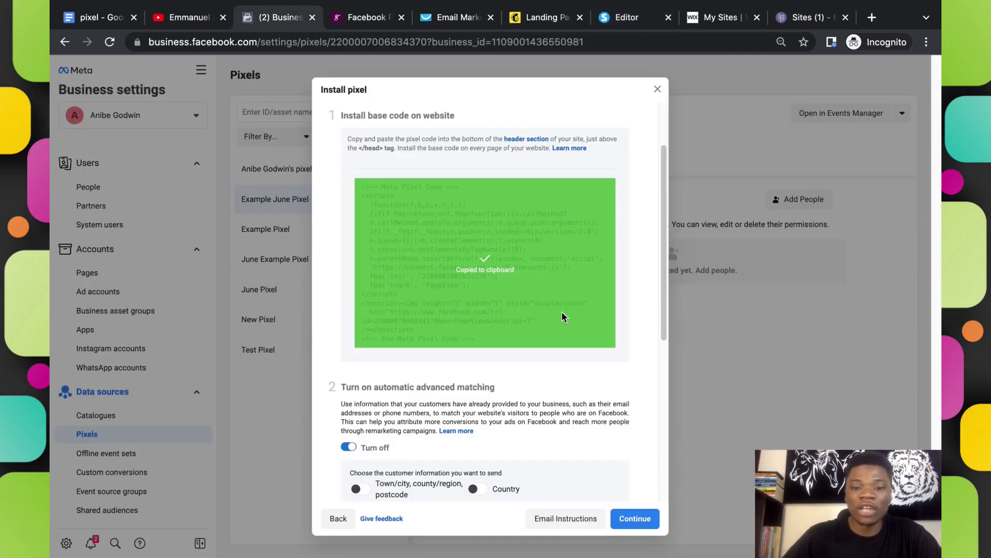
{"action": "scroll", "coordinate": [666, 330], "scroll_direction": "down", "scroll_amount": 5}
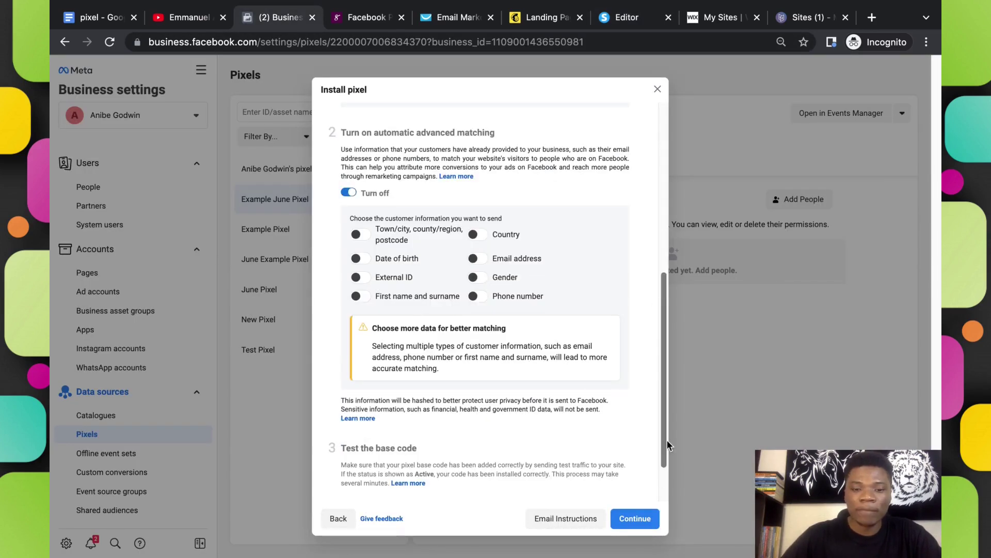
{"action": "left_click", "coordinate": [359, 236]}
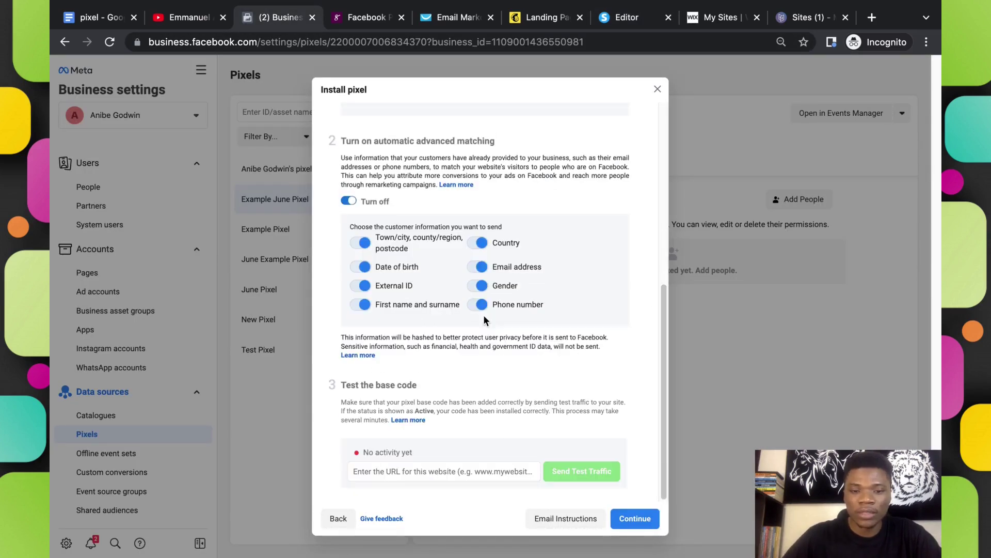
{"action": "left_click", "coordinate": [625, 520]}
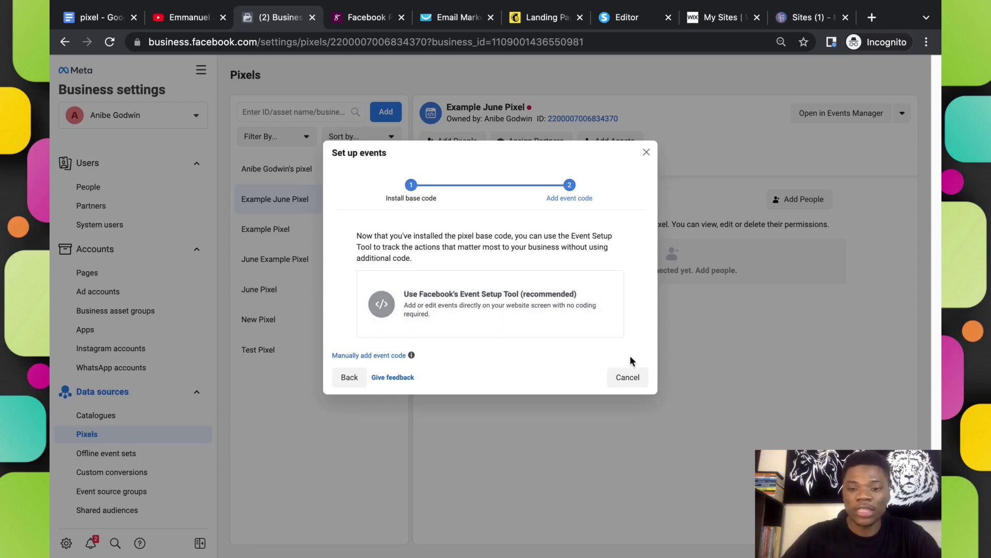
{"action": "left_click", "coordinate": [628, 377]}
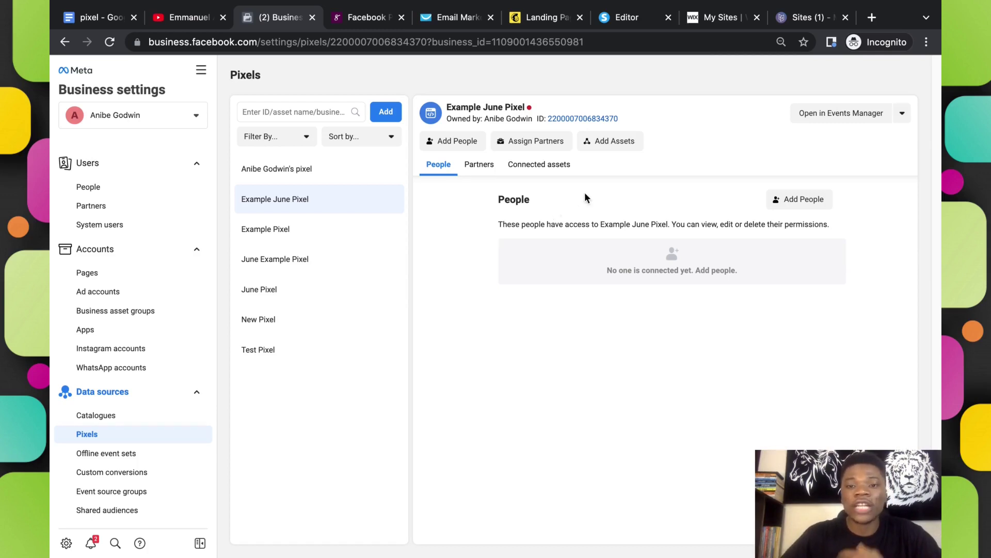
{"action": "left_click", "coordinate": [713, 21]}
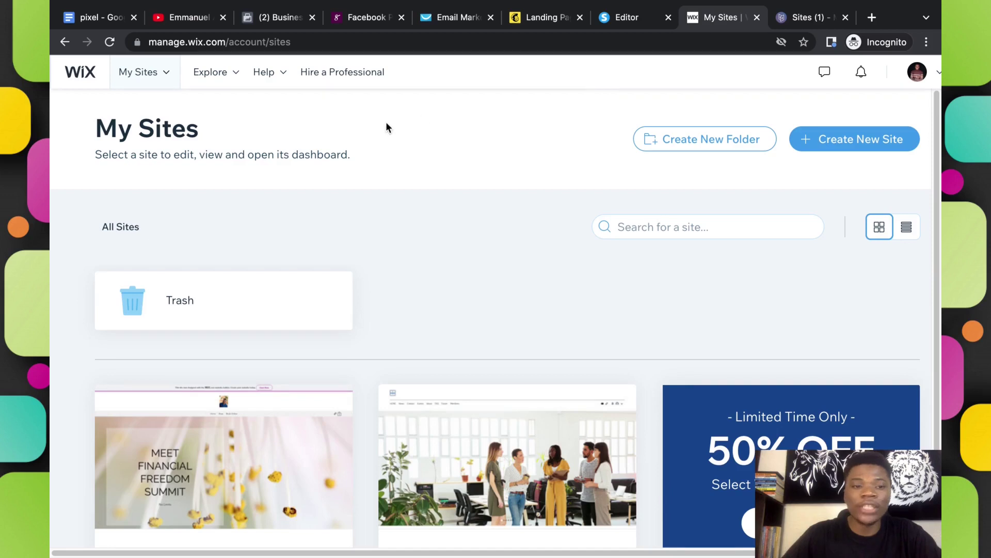
{"action": "left_click", "coordinate": [807, 21]}
{"action": "left_click", "coordinate": [703, 27]}
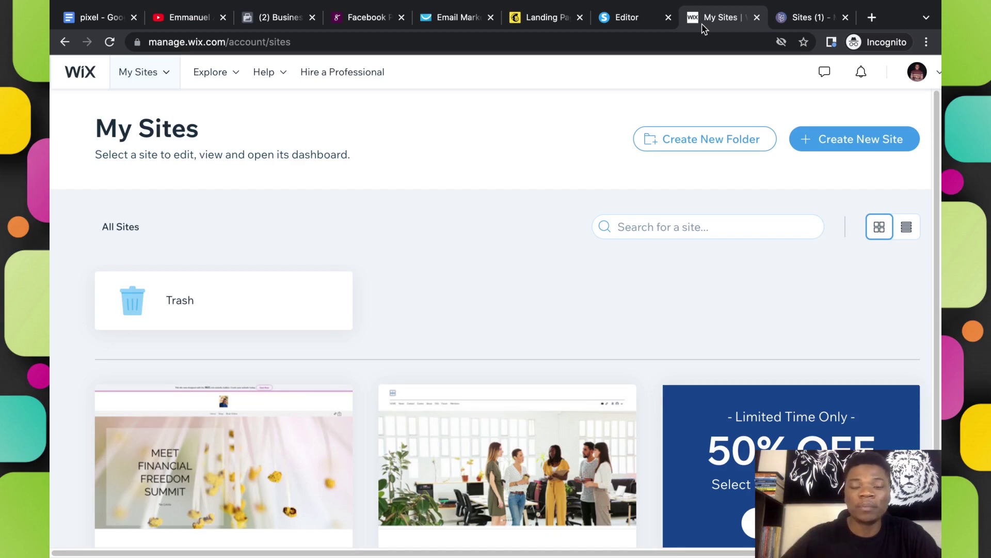
{"action": "left_click", "coordinate": [805, 18]}
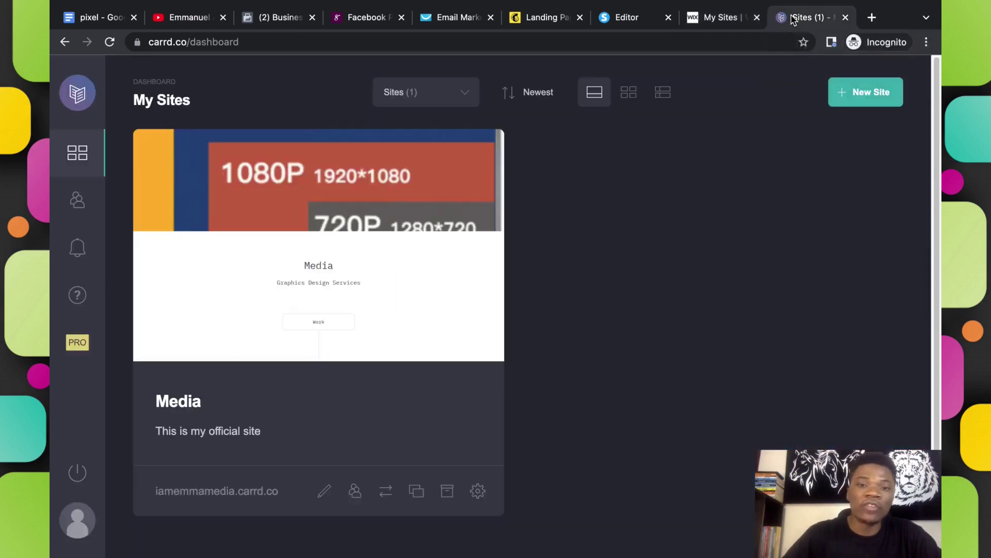
- Switch to Wix and open the Marketing & SEO section of the Financial Freedom Su site's dashboard
{"action": "left_click", "coordinate": [717, 18]}
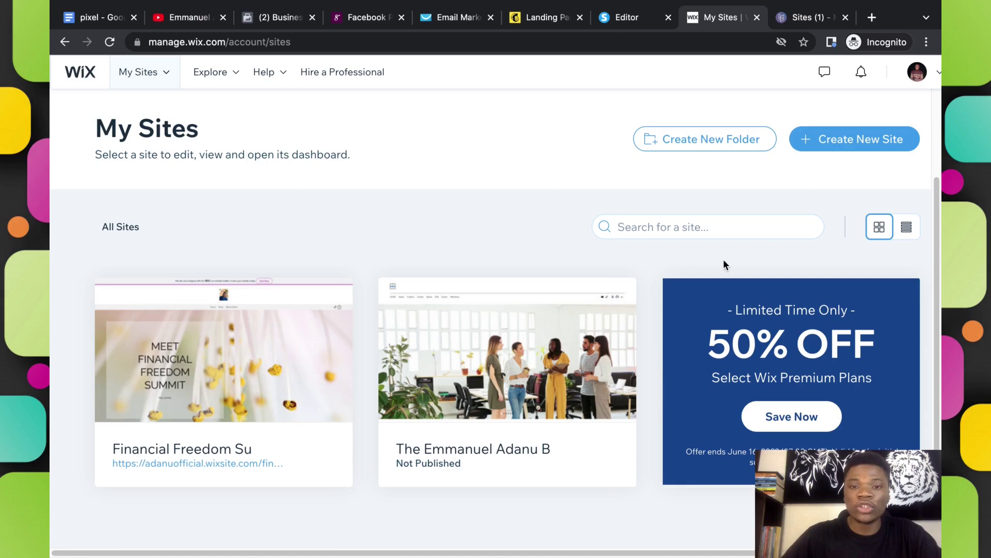
{"action": "left_click", "coordinate": [220, 351]}
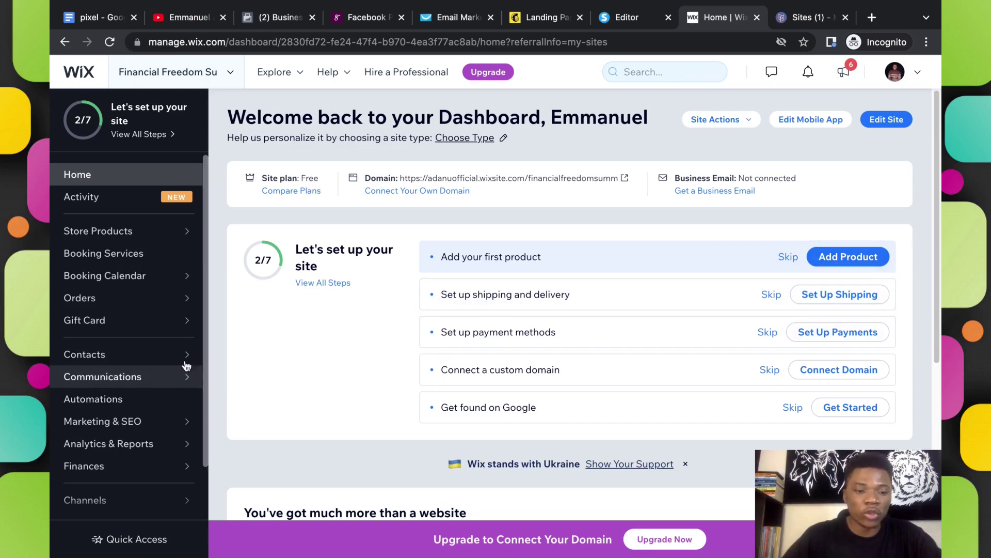
{"action": "mouse_move", "coordinate": [206, 358]}
{"action": "scroll", "coordinate": [110, 382], "scroll_direction": "down", "scroll_amount": 1}
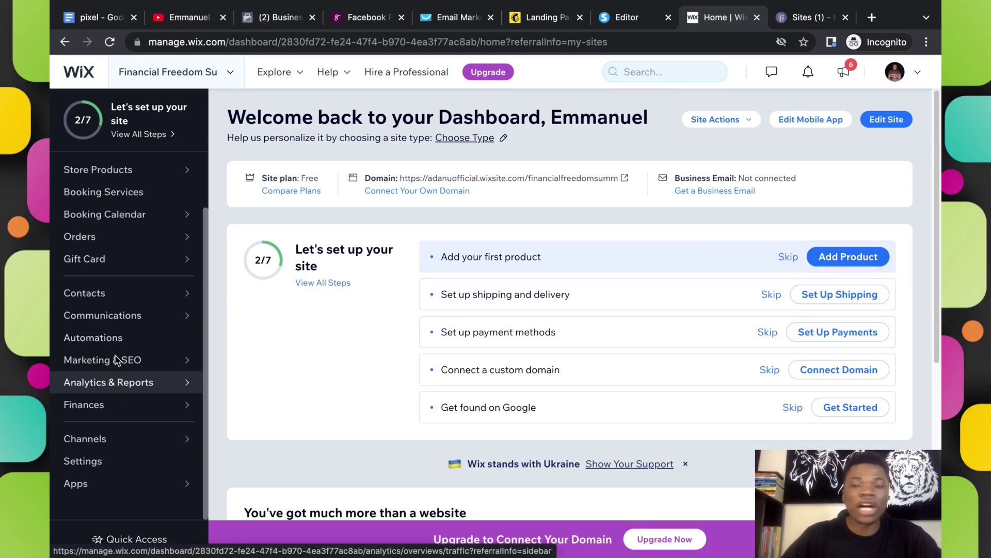
{"action": "left_click", "coordinate": [116, 360]}
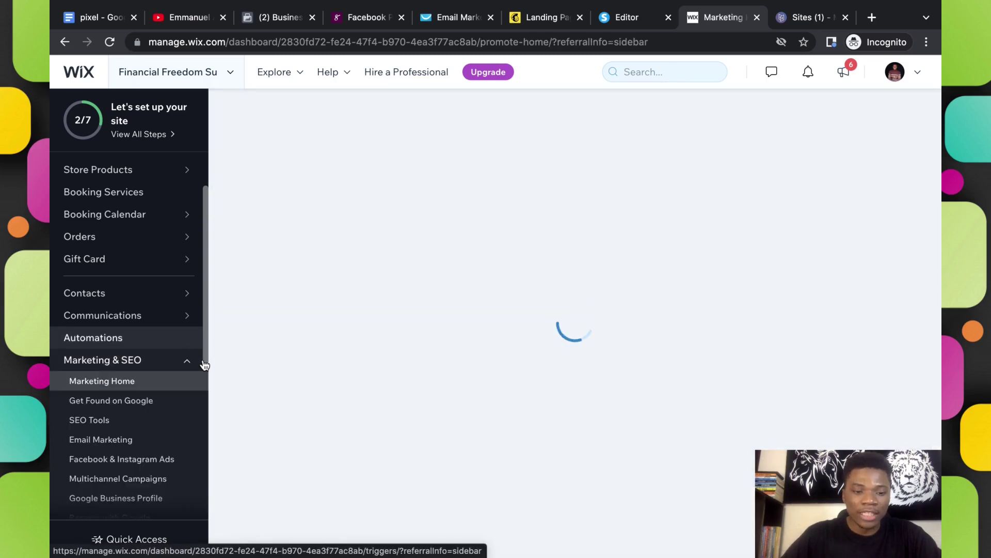
- Open the Facebook Pixel & CAPI integration from the site's Marketing Integrations
{"action": "scroll", "coordinate": [203, 382], "scroll_direction": "down", "scroll_amount": 3}
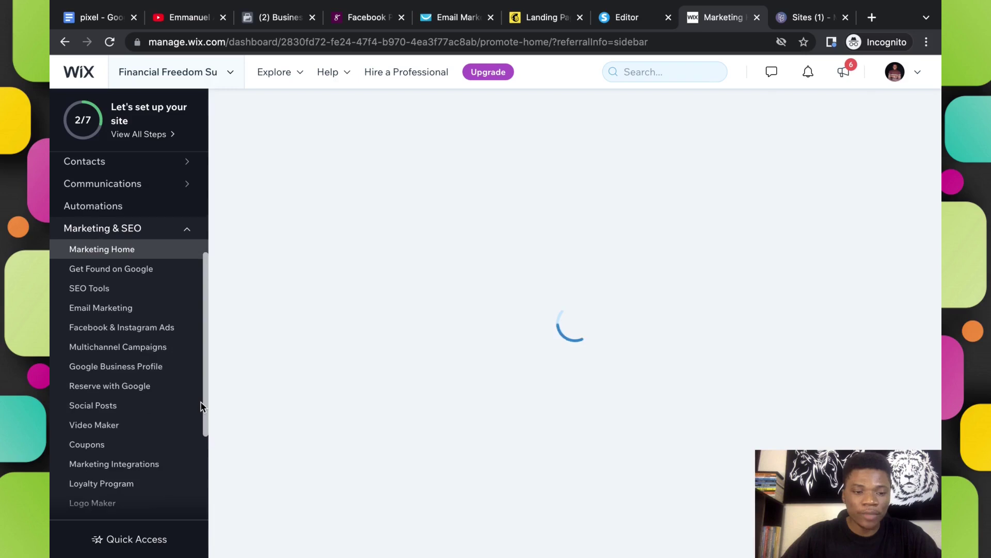
{"action": "scroll", "coordinate": [201, 413], "scroll_direction": "down", "scroll_amount": 1}
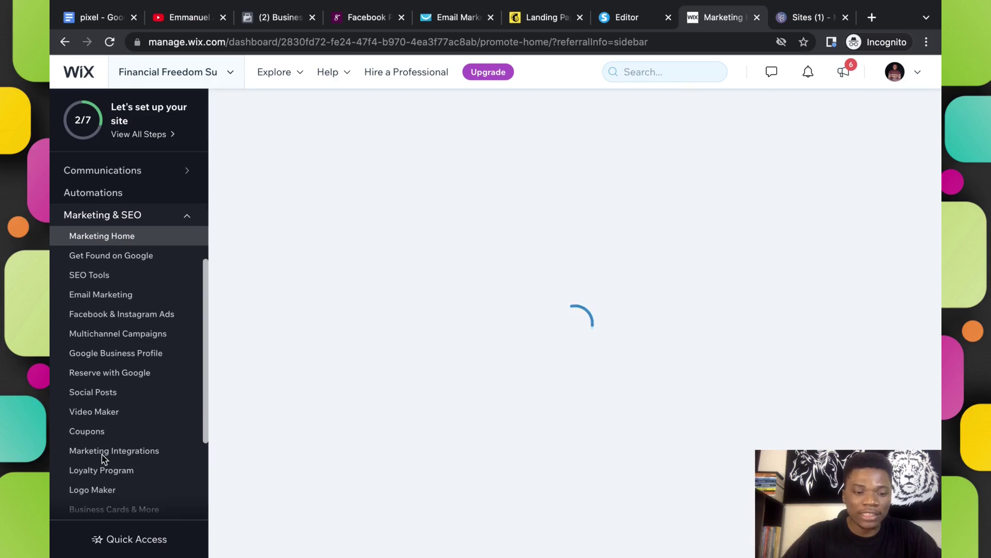
{"action": "scroll", "coordinate": [93, 462], "scroll_direction": "down", "scroll_amount": 1}
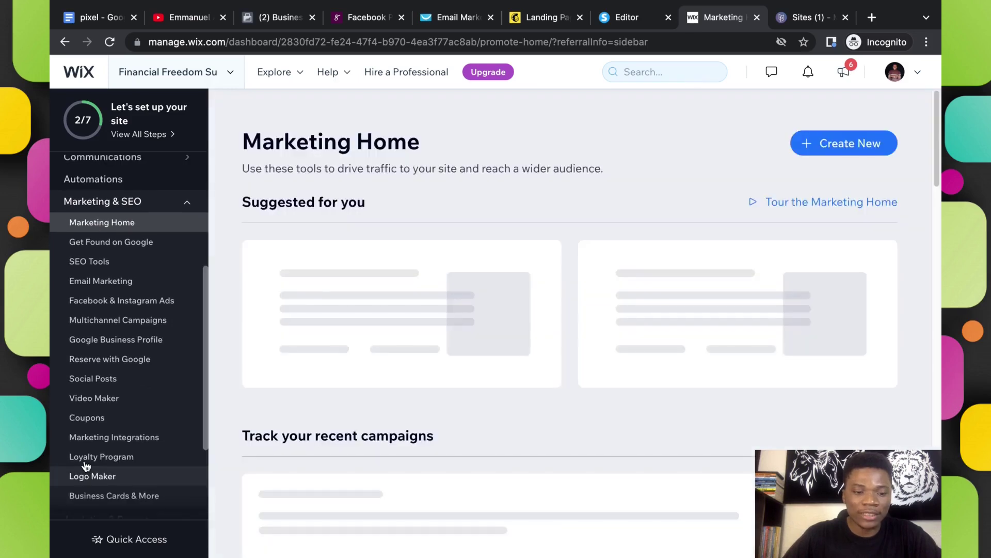
{"action": "left_click", "coordinate": [110, 438]}
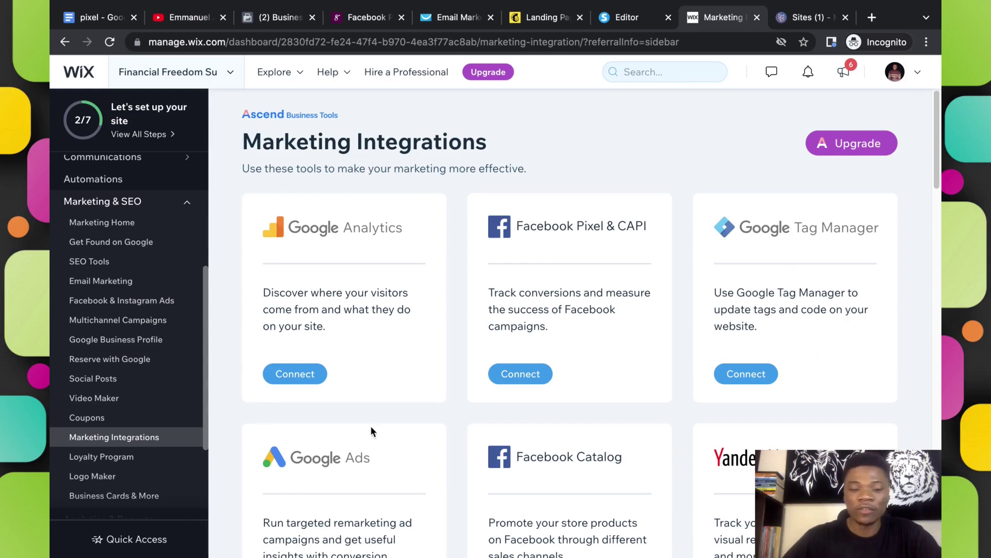
{"action": "left_click", "coordinate": [527, 313]}
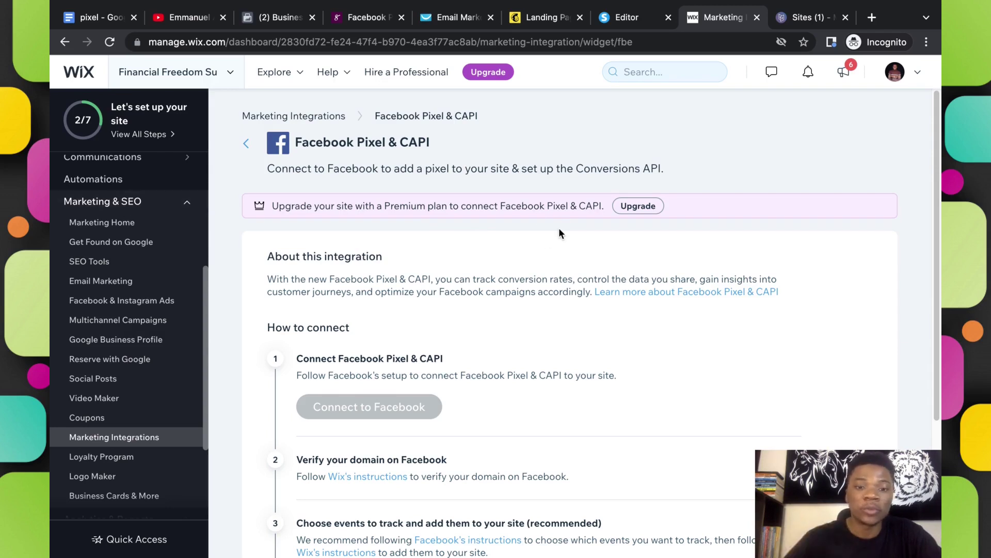
- Review the How to connect instructions for Facebook Pixel & CAPI, checking Example June Pixel in Meta Business settings
{"action": "scroll", "coordinate": [650, 336], "scroll_direction": "down", "scroll_amount": 3}
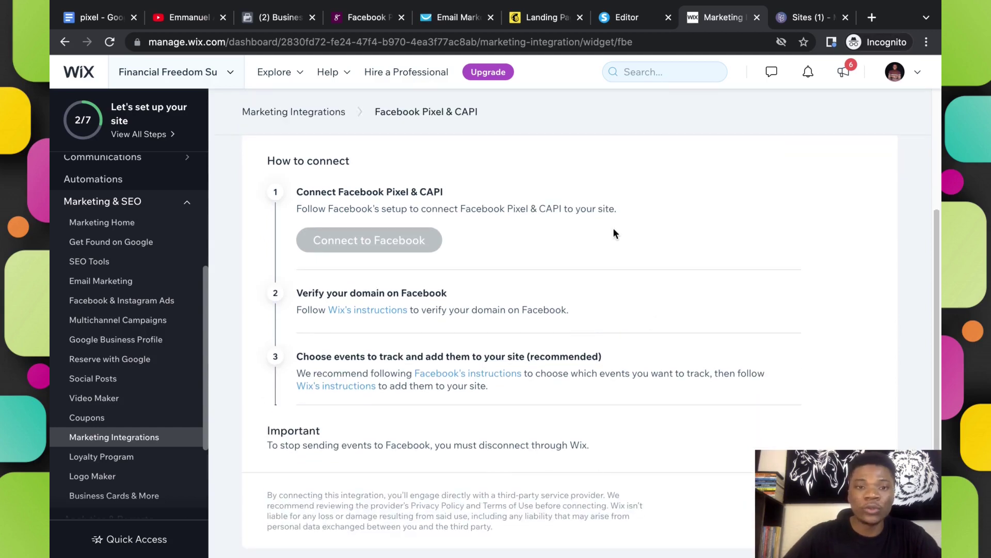
{"action": "left_click", "coordinate": [279, 16]}
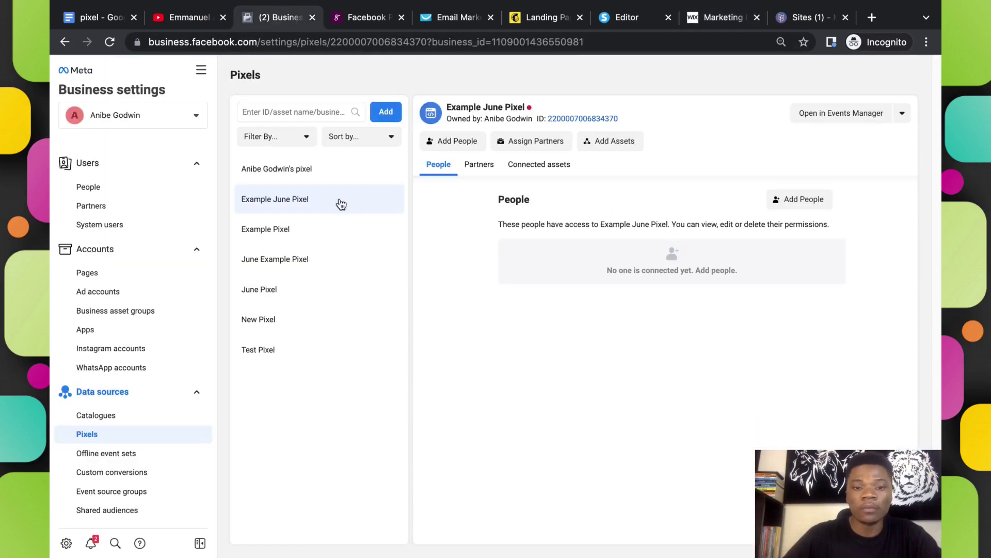
{"action": "left_click", "coordinate": [723, 19]}
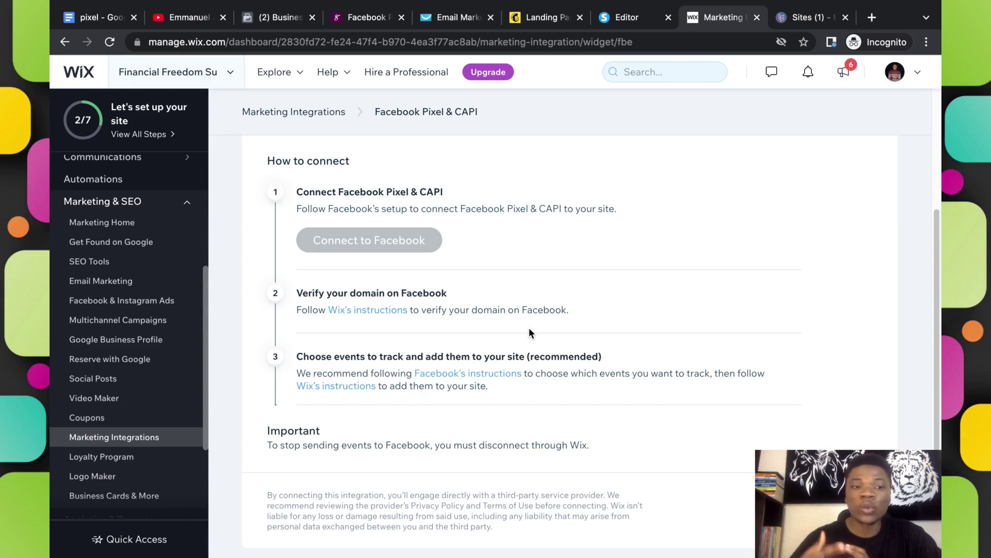
{"action": "mouse_move", "coordinate": [417, 314]}
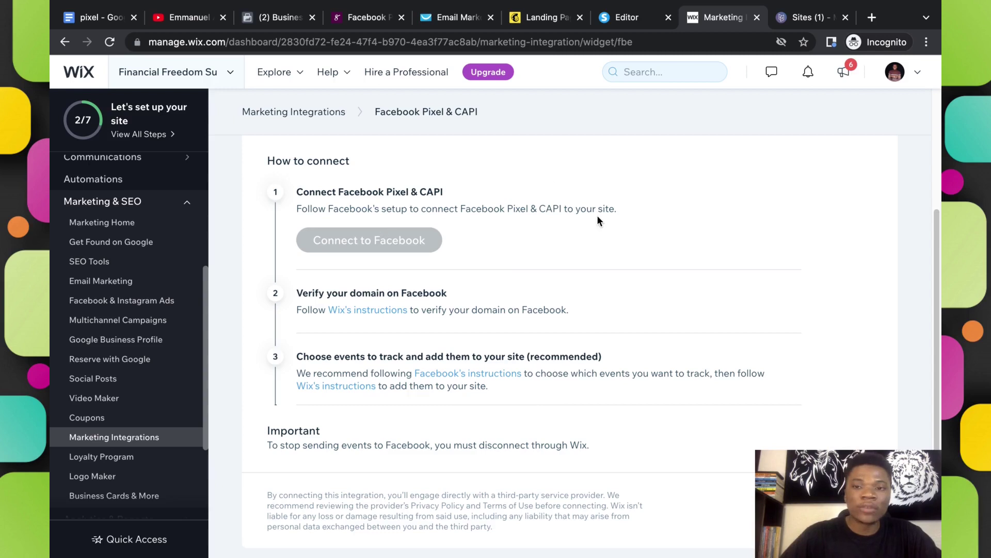
- Switch to Carrd and examine the Media site's tracking and meta tag settings, and return to the pixel document in Google Docs
{"action": "left_click", "coordinate": [808, 17]}
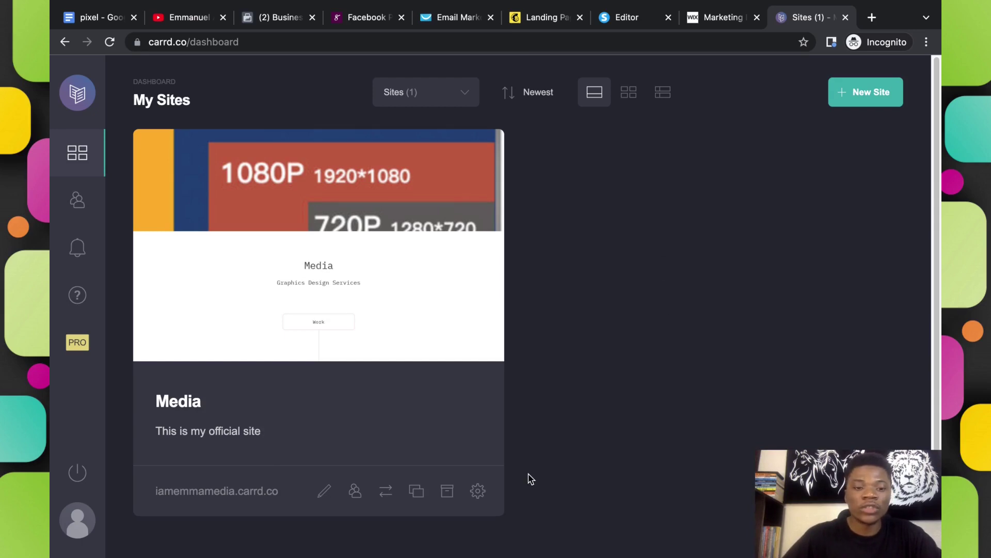
{"action": "left_click", "coordinate": [475, 492]}
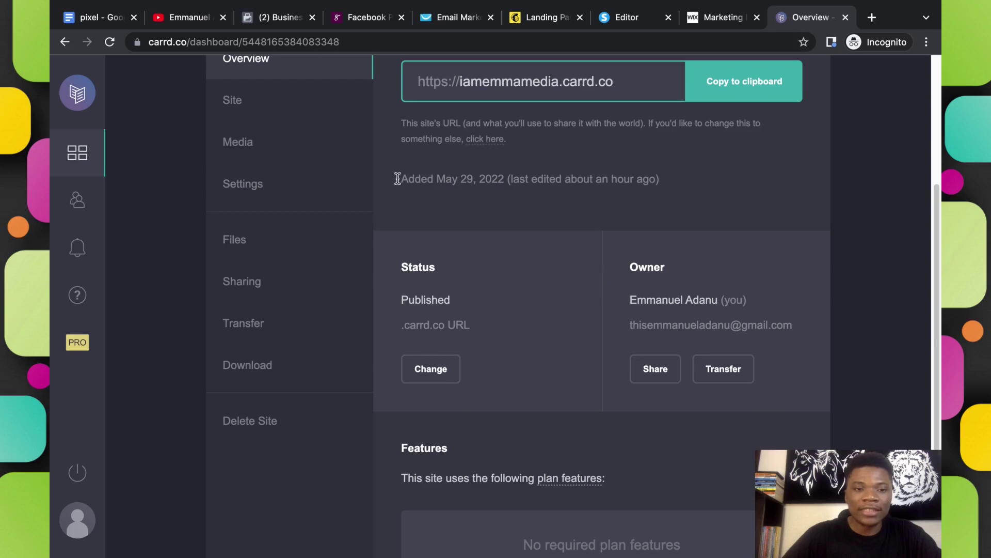
{"action": "scroll", "coordinate": [447, 240], "scroll_direction": "up", "scroll_amount": 2}
{"action": "left_click", "coordinate": [248, 275]}
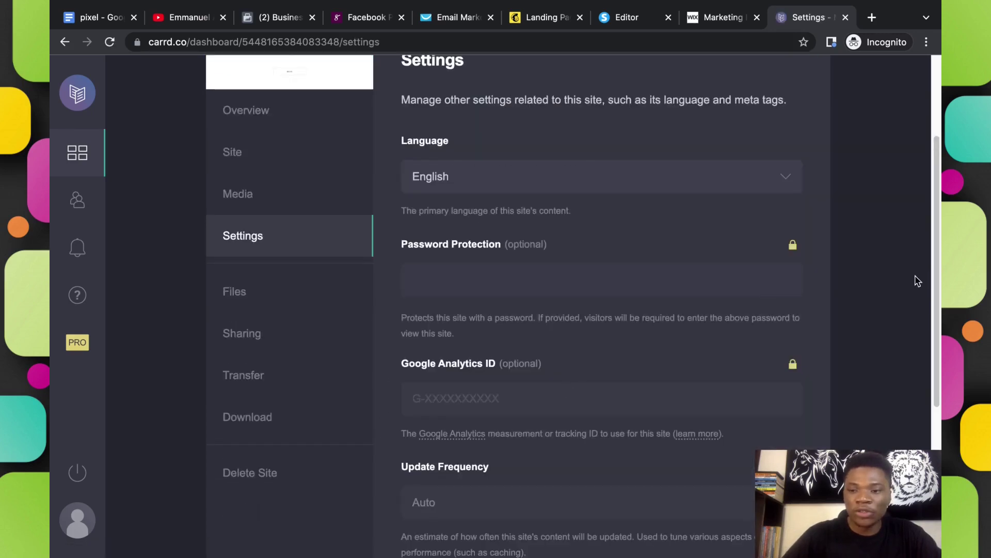
{"action": "scroll", "coordinate": [591, 284], "scroll_direction": "down", "scroll_amount": 2}
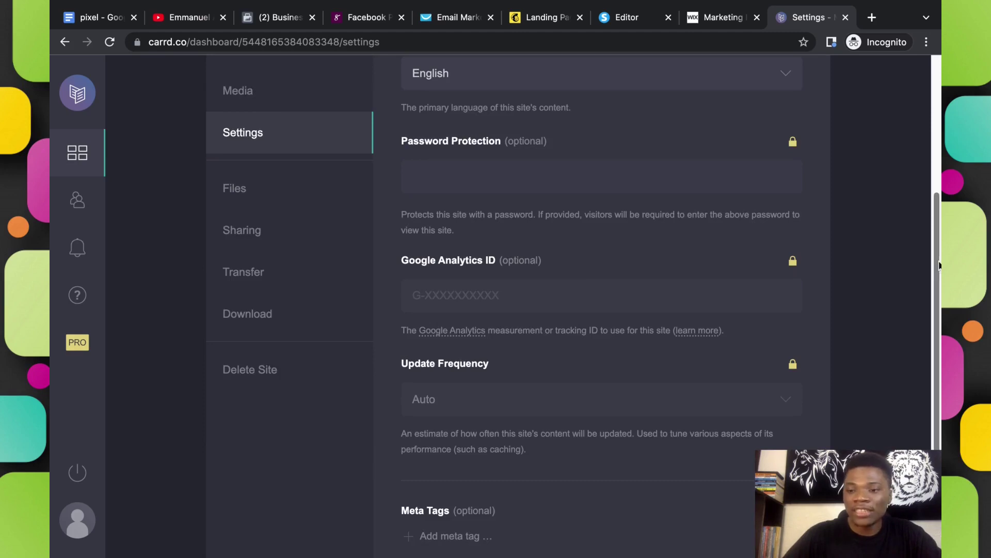
{"action": "scroll", "coordinate": [939, 264], "scroll_direction": "down", "scroll_amount": 3}
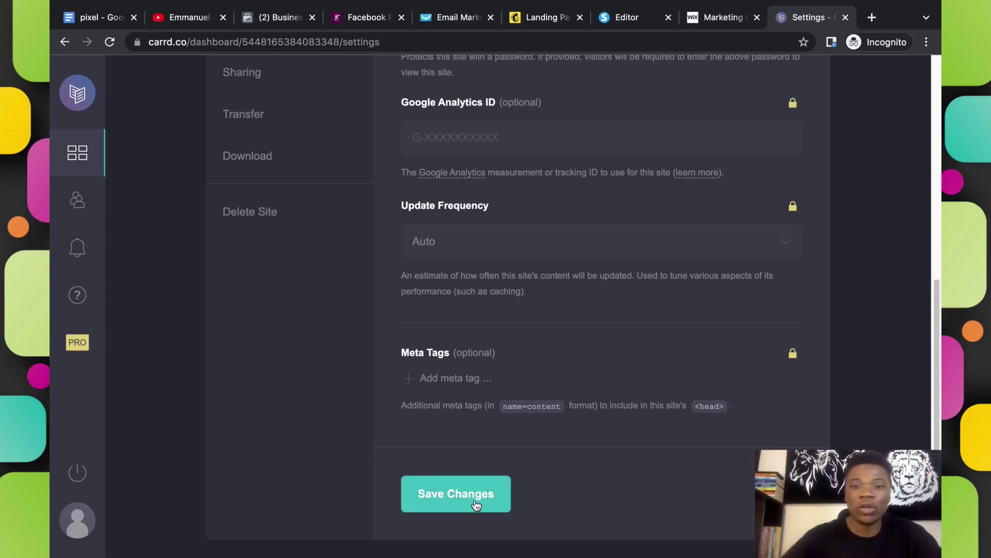
{"action": "key", "text": "super+1"}
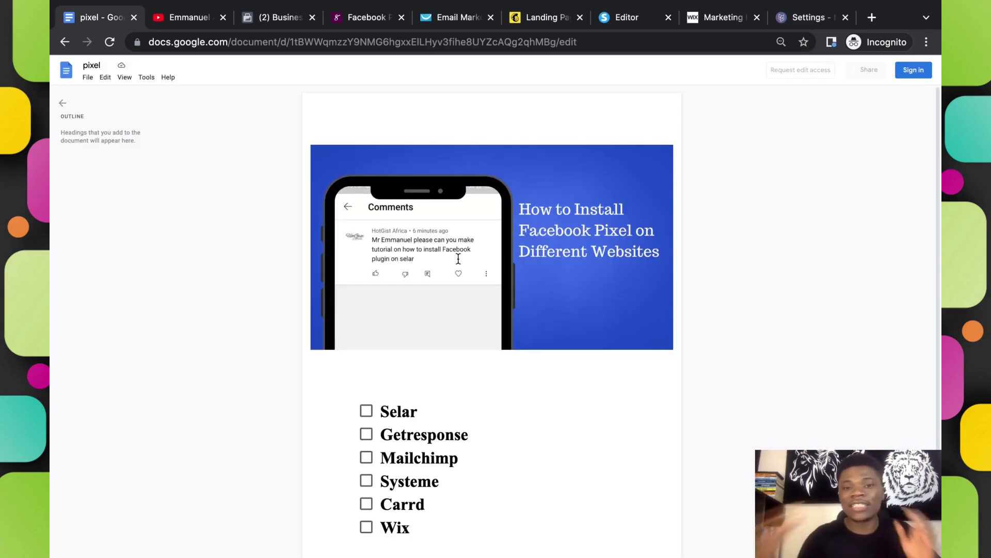